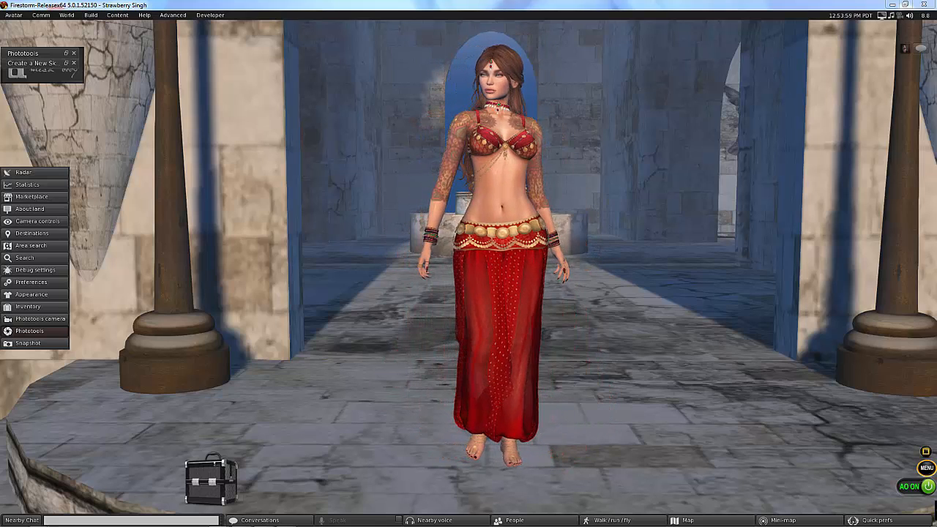
Switch to the browser window showing the Open Broadcaster Software website, view the OBS Studio download page, and minimize the window
mouse_move(220, 521)
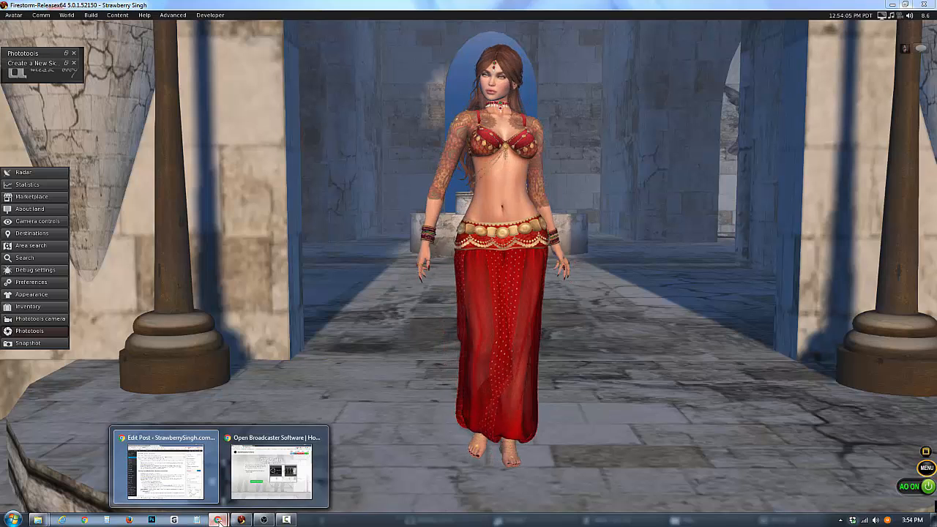
click(268, 498)
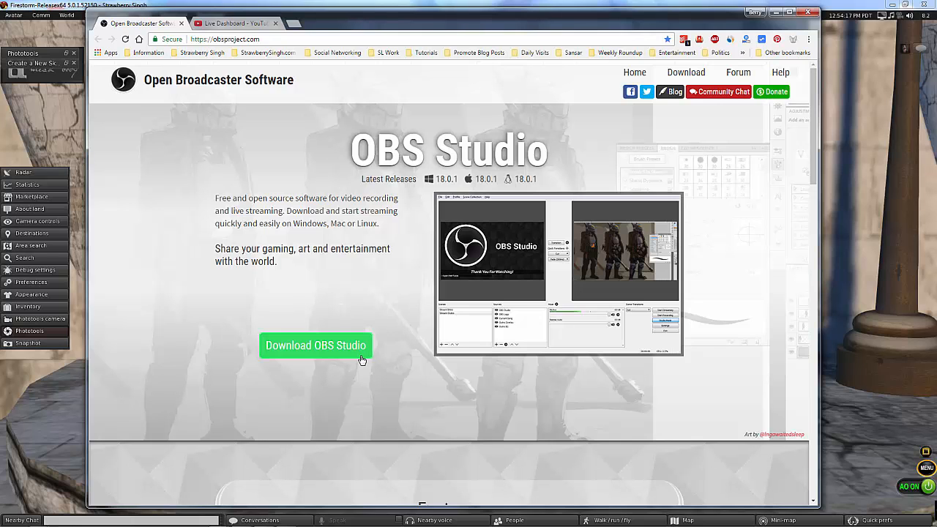
click(777, 16)
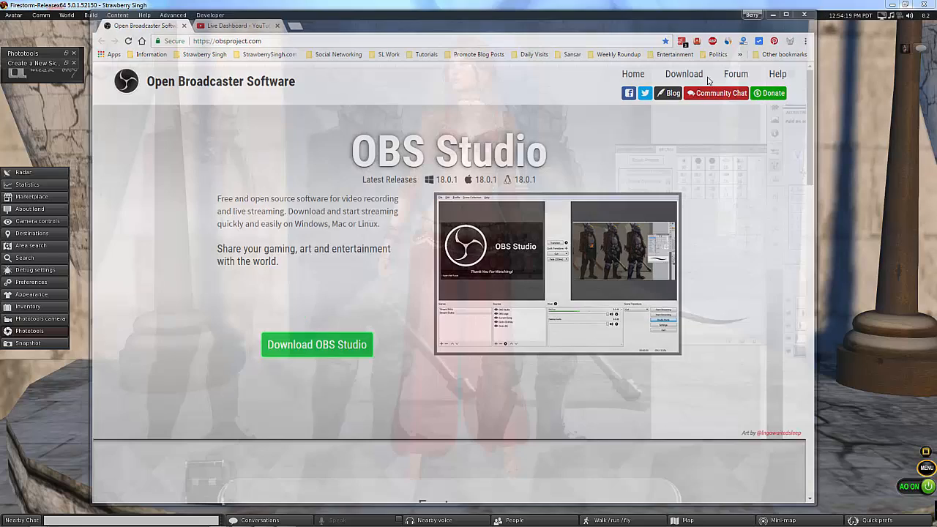
Switch to OBS Studio and select the Primary Monitor scene
click(266, 519)
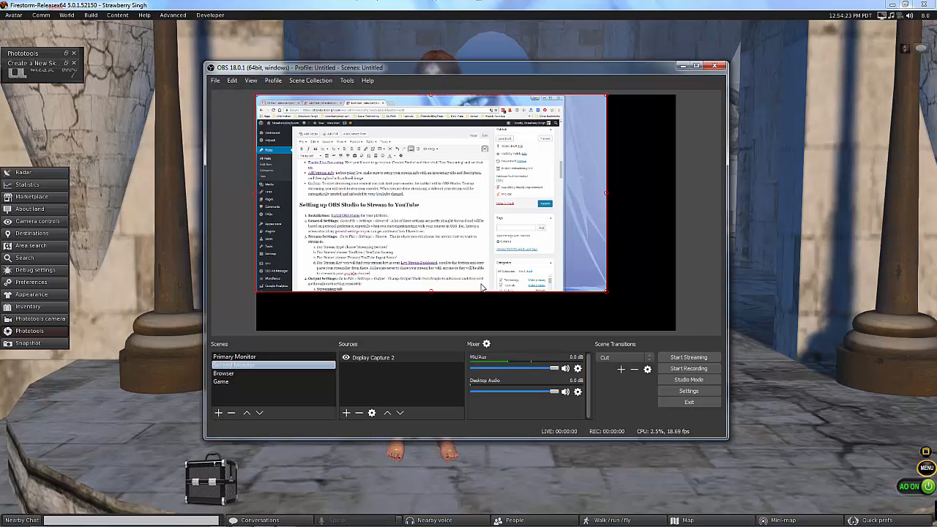
click(242, 357)
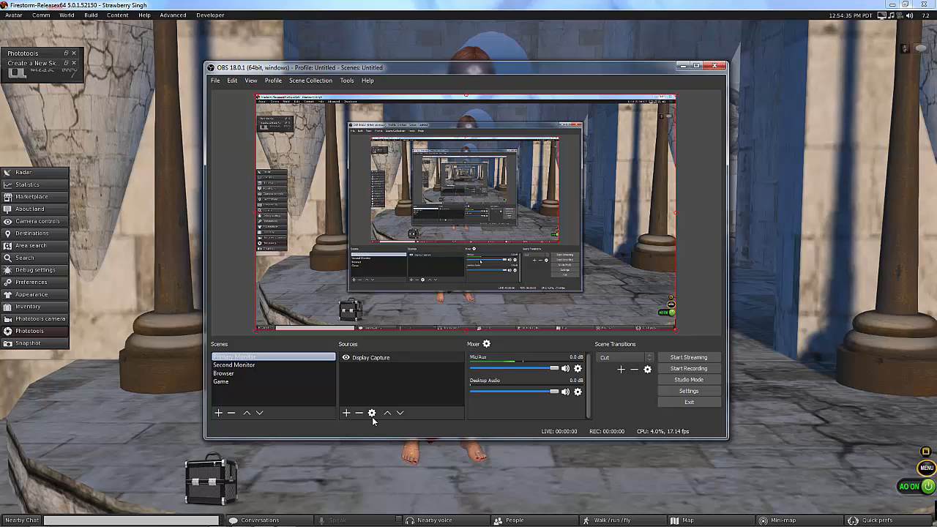
drag(439, 65, 455, 64)
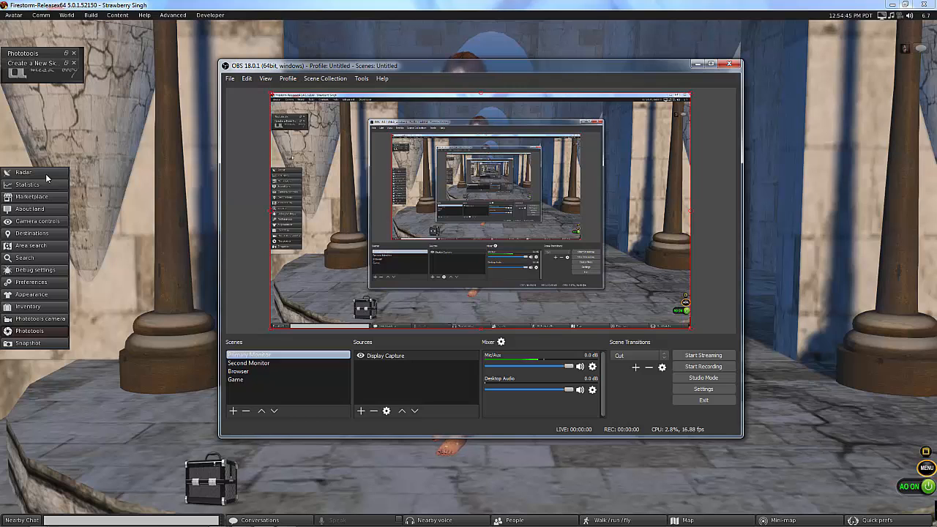
Open the OBS Studio settings and review the General options
click(704, 388)
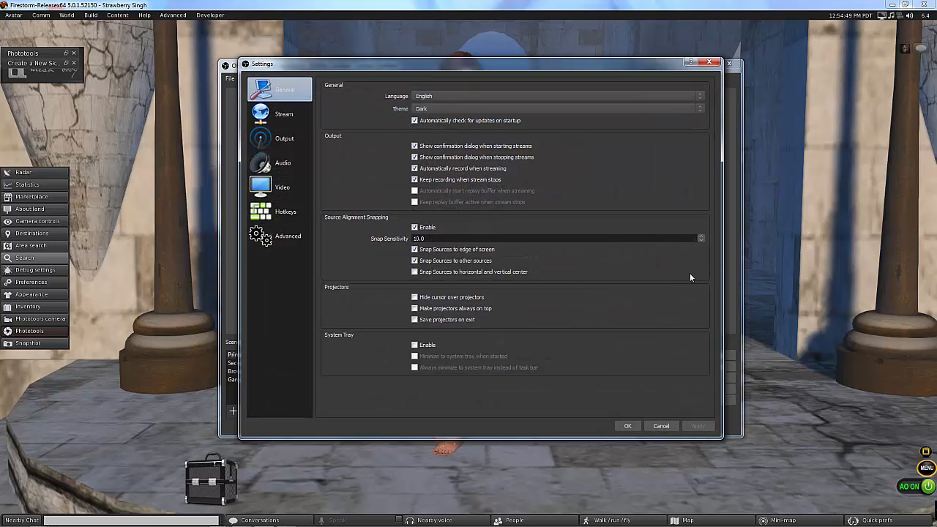
click(661, 425)
click(230, 78)
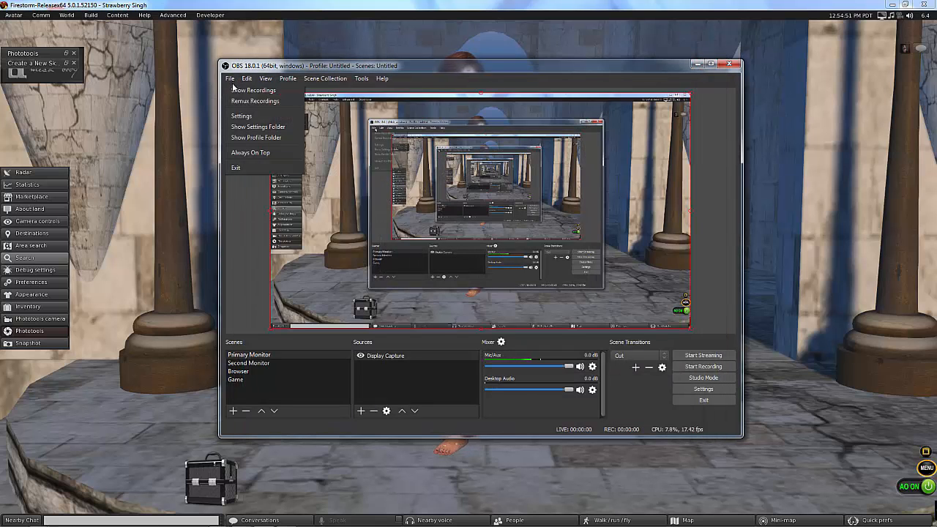
click(241, 117)
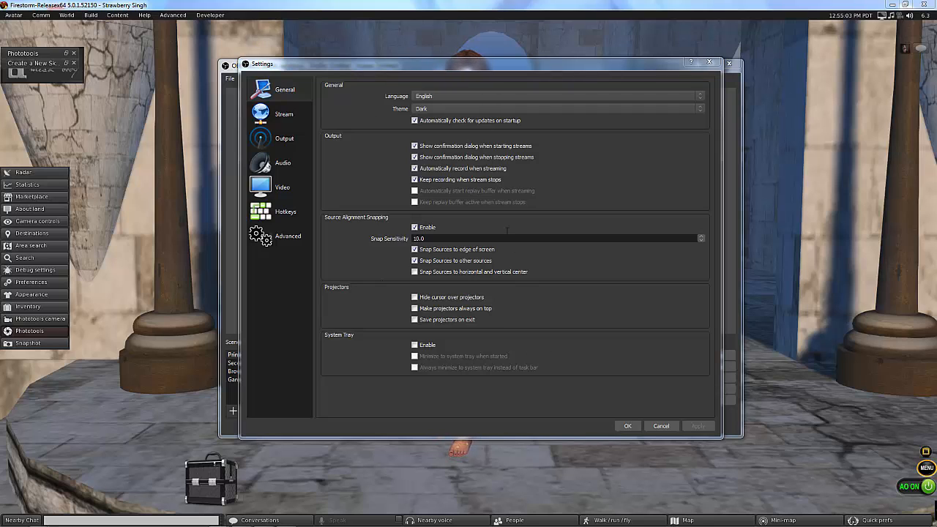
click(276, 89)
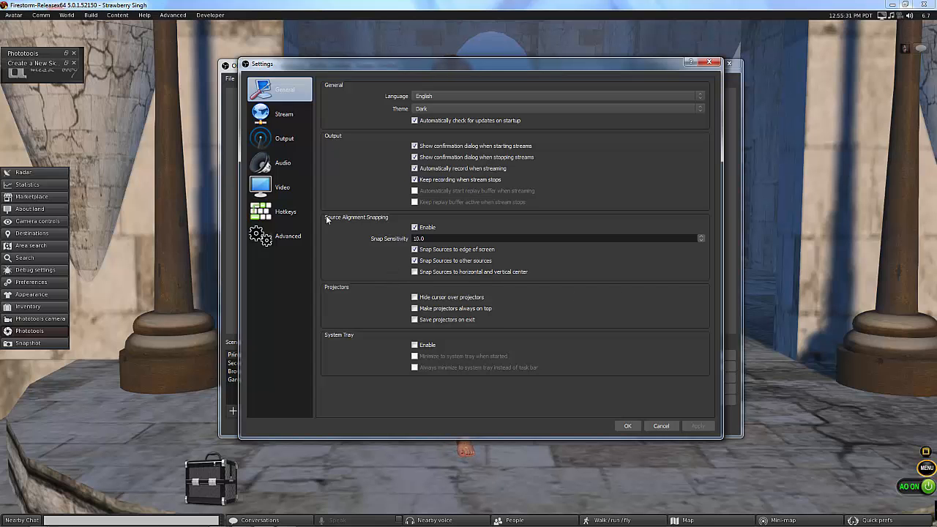
drag(409, 63, 680, 119)
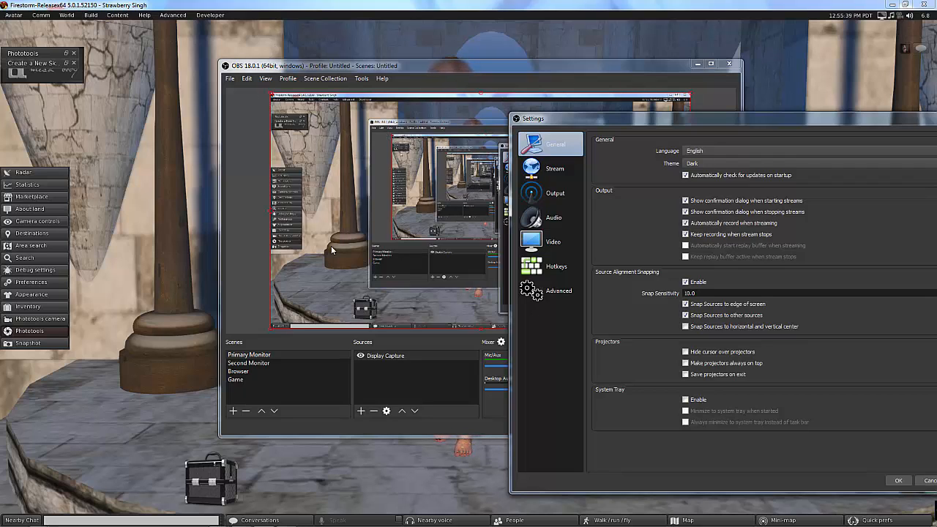
drag(665, 118, 387, 49)
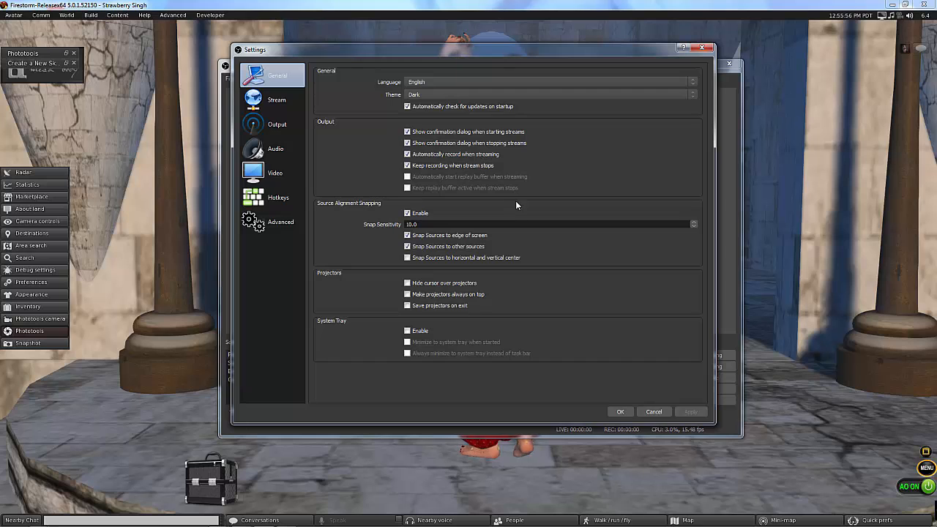
Try the Default interface theme and switch the theme back to Dark
click(466, 95)
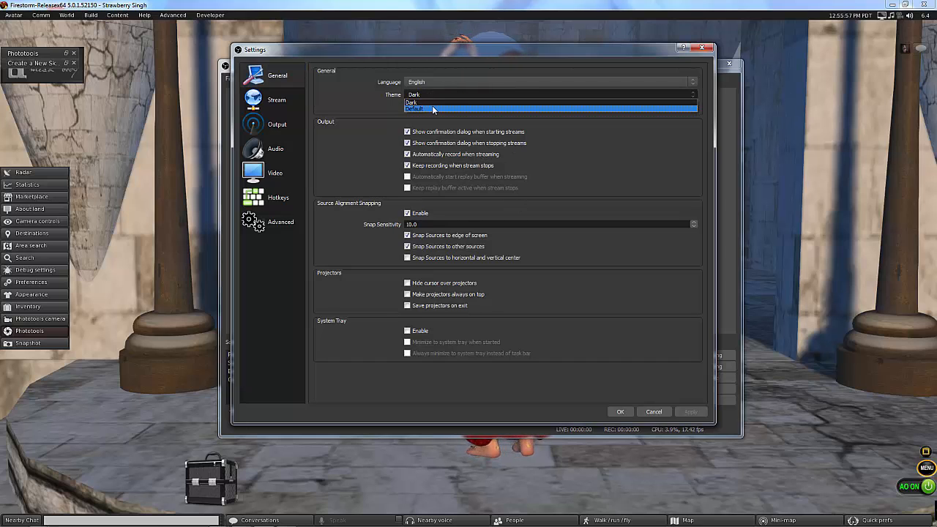
click(432, 104)
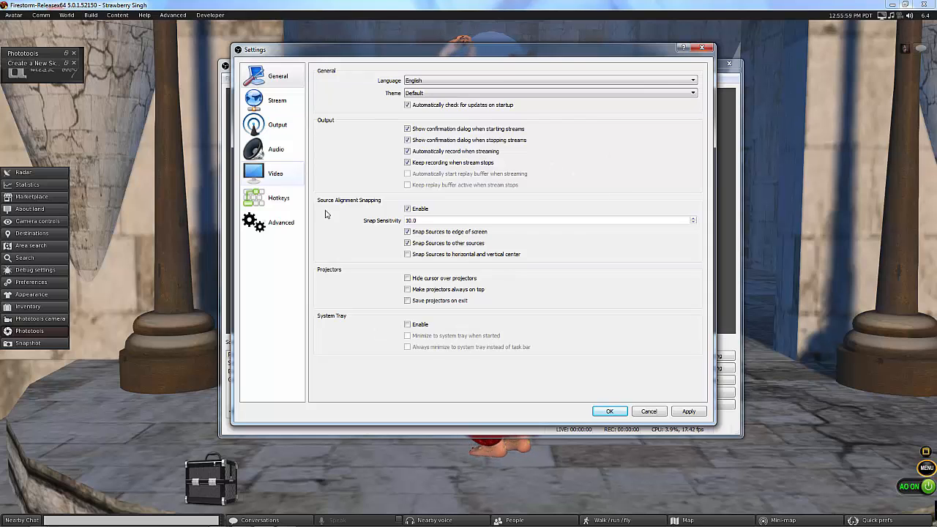
click(432, 95)
click(423, 107)
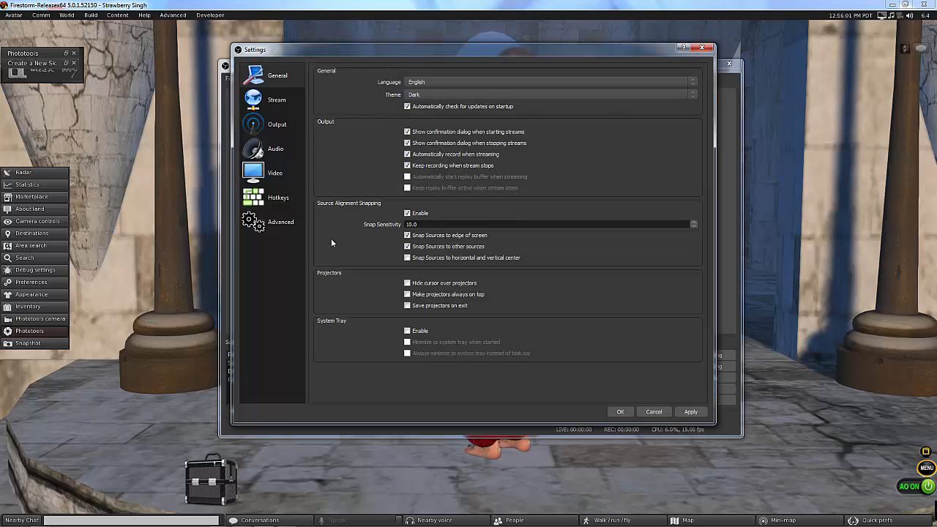
drag(436, 54, 462, 67)
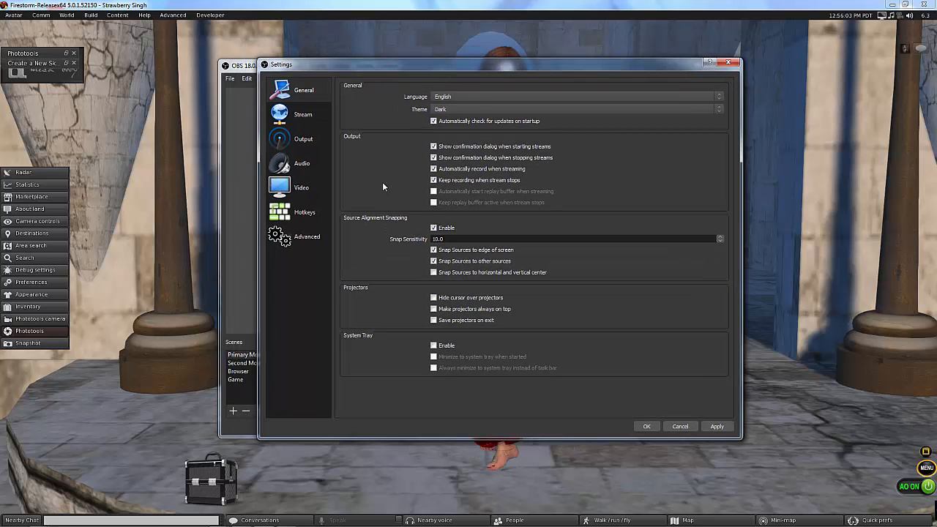
drag(385, 65, 357, 55)
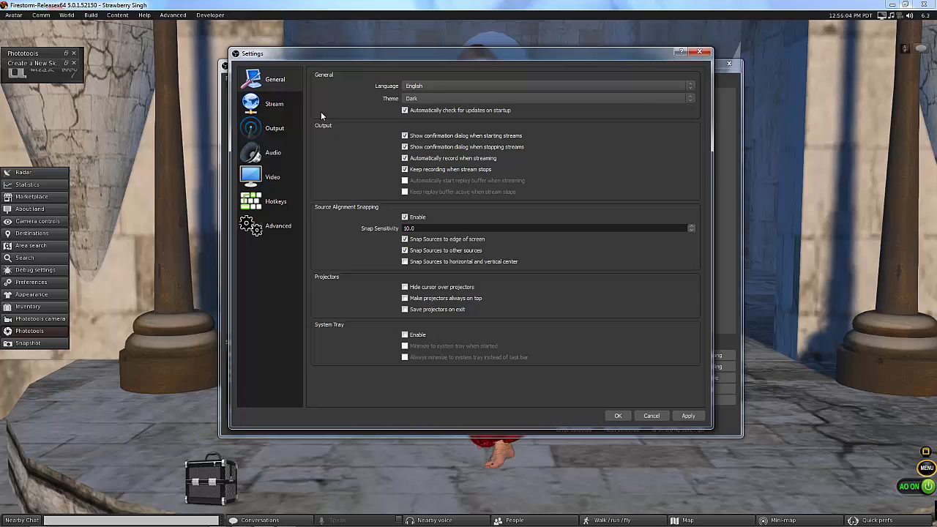
Configure streaming with stream type Streaming Services, service YouTube / YouTube Gaming and server Primary YouTube ingest server
click(265, 105)
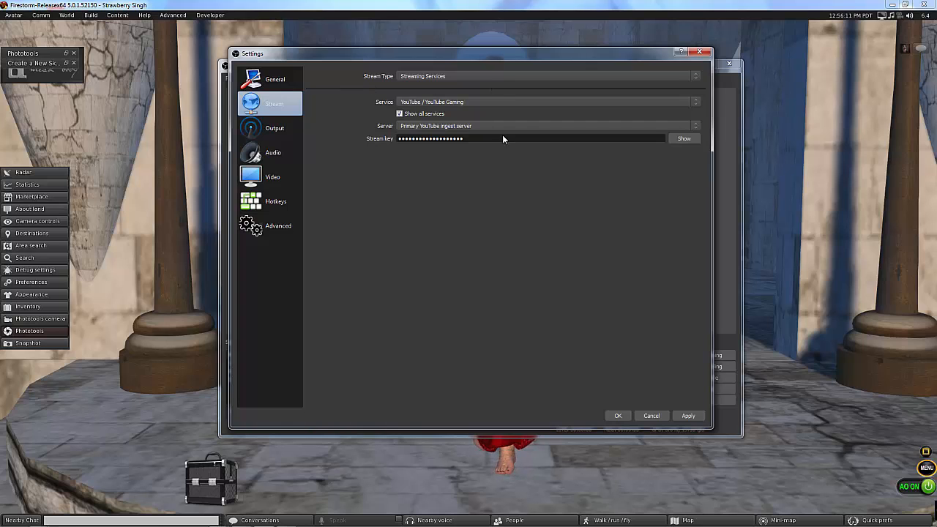
mouse_move(440, 55)
mouse_down()
mouse_move(451, 53)
mouse_move(445, 56)
mouse_up()
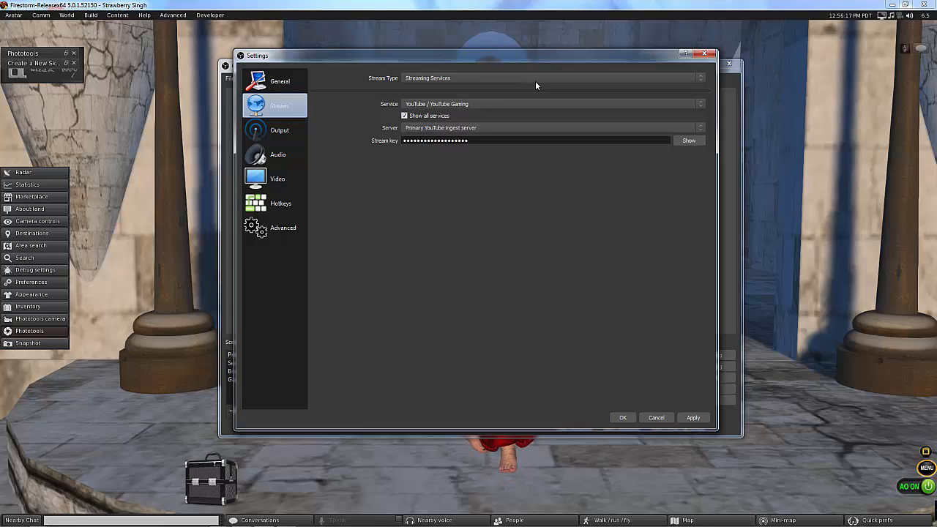
click(469, 104)
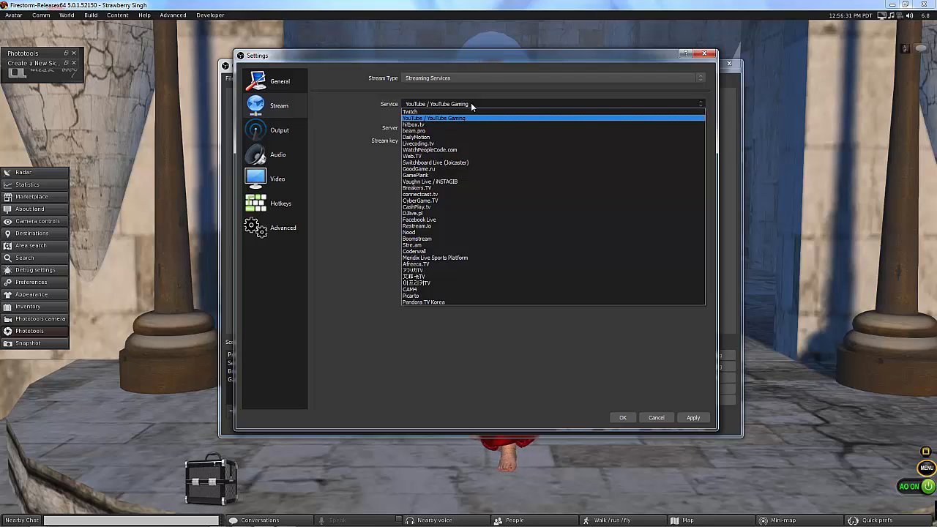
click(472, 107)
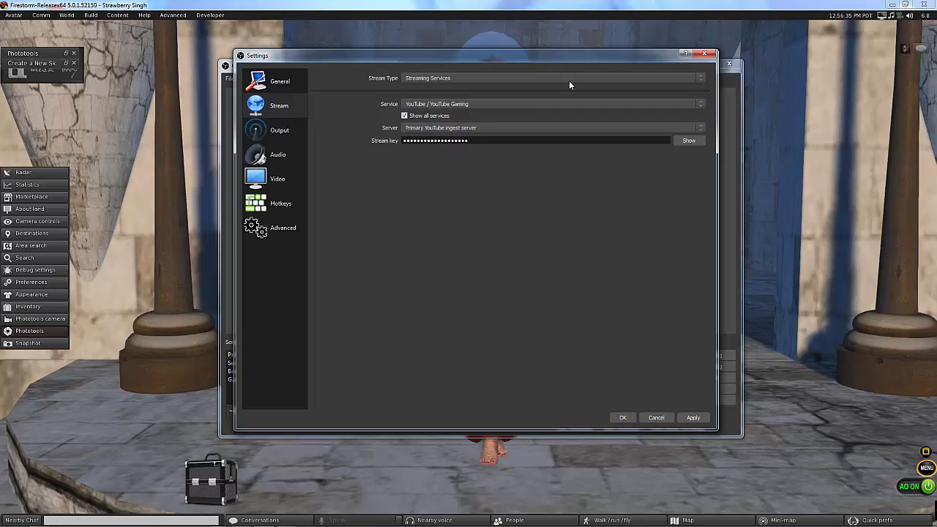
click(700, 78)
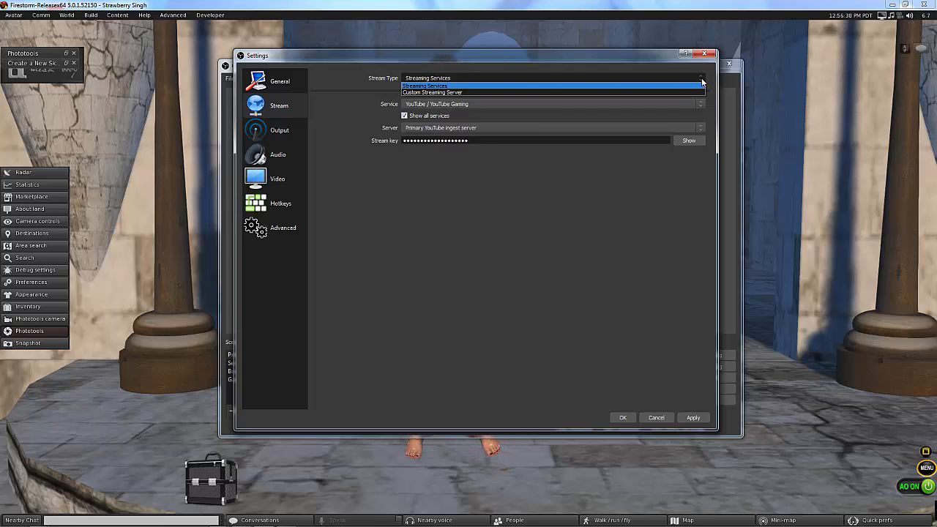
click(699, 85)
click(464, 104)
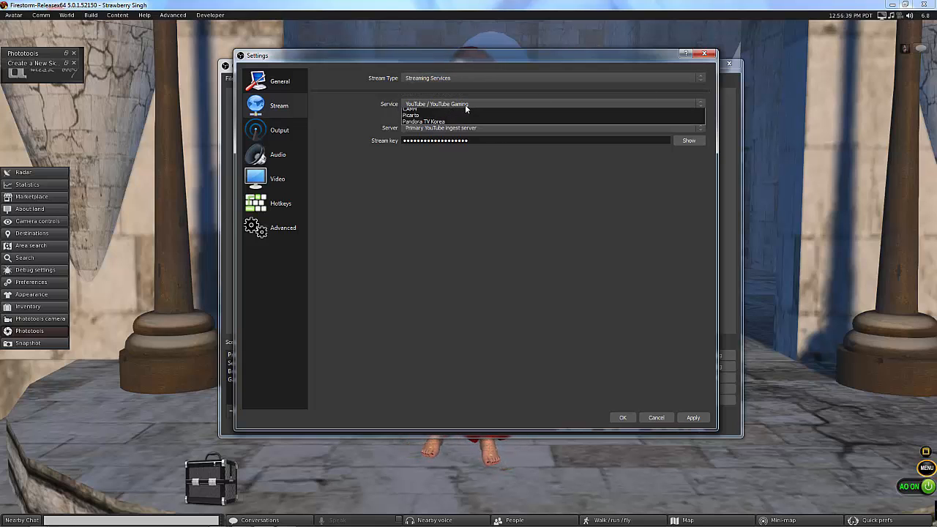
click(467, 118)
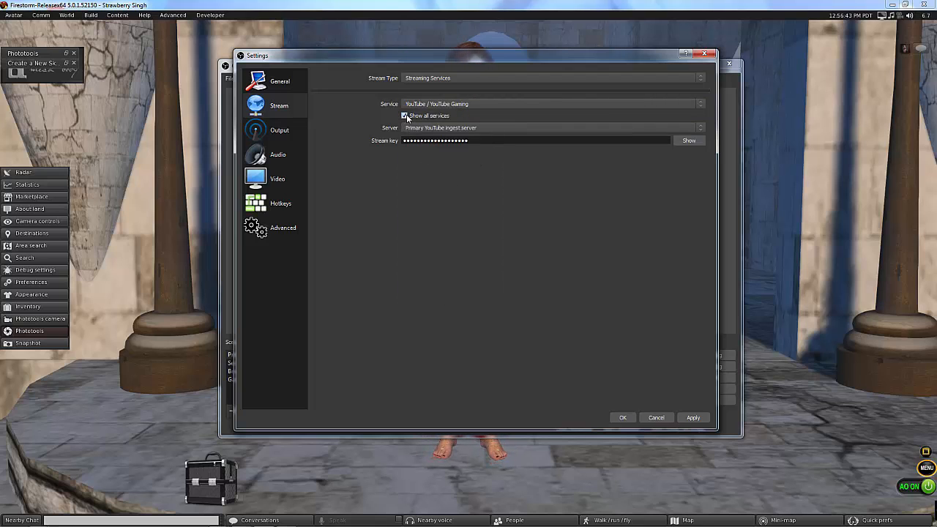
click(539, 128)
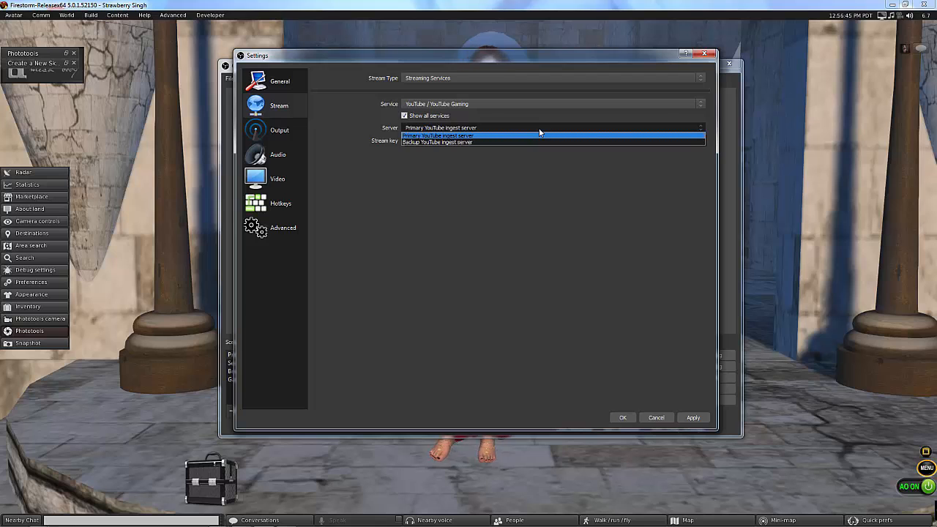
click(539, 134)
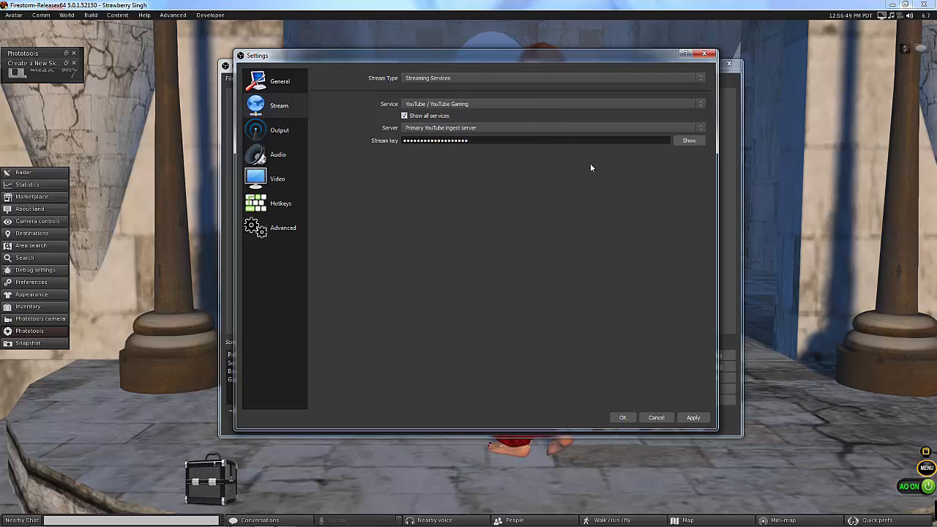
Switch to the YouTube page in the browser, go to Creator Studio and look through the Stream now page under Live Streaming
mouse_move(258, 514)
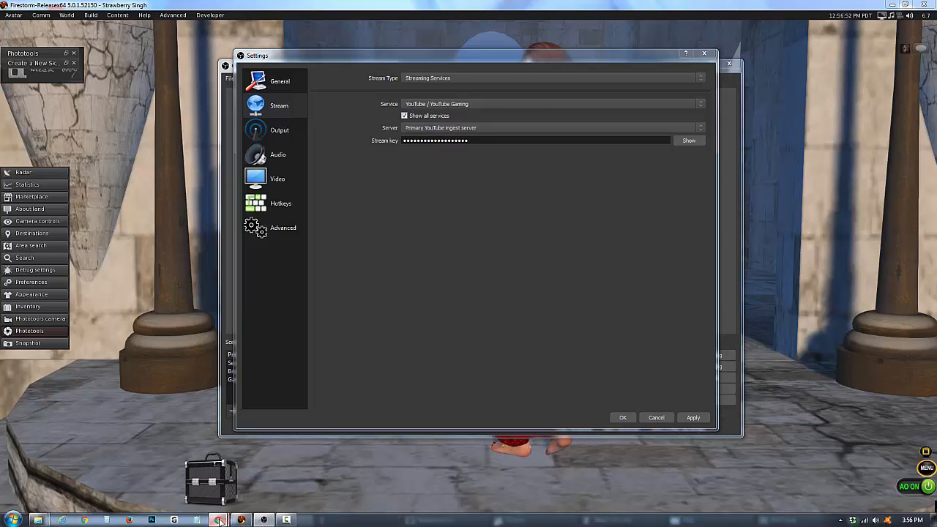
mouse_move(219, 519)
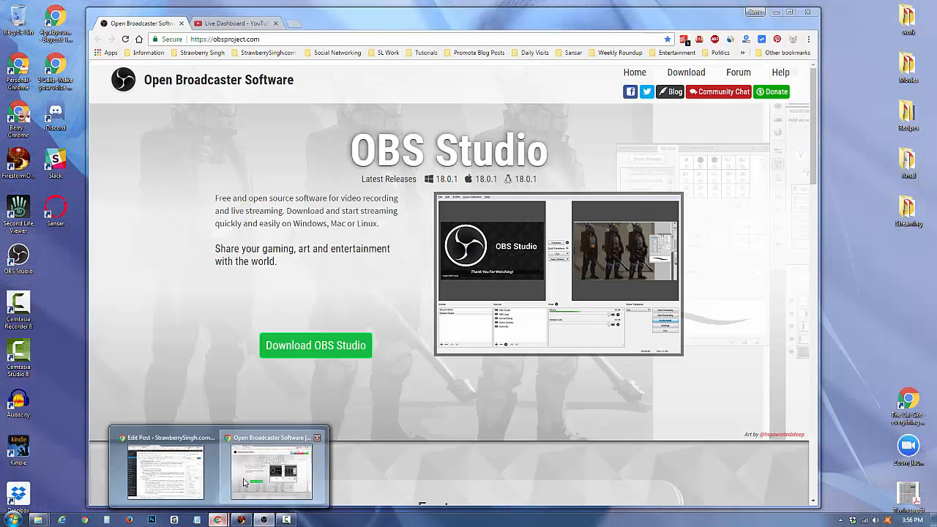
click(273, 472)
click(242, 24)
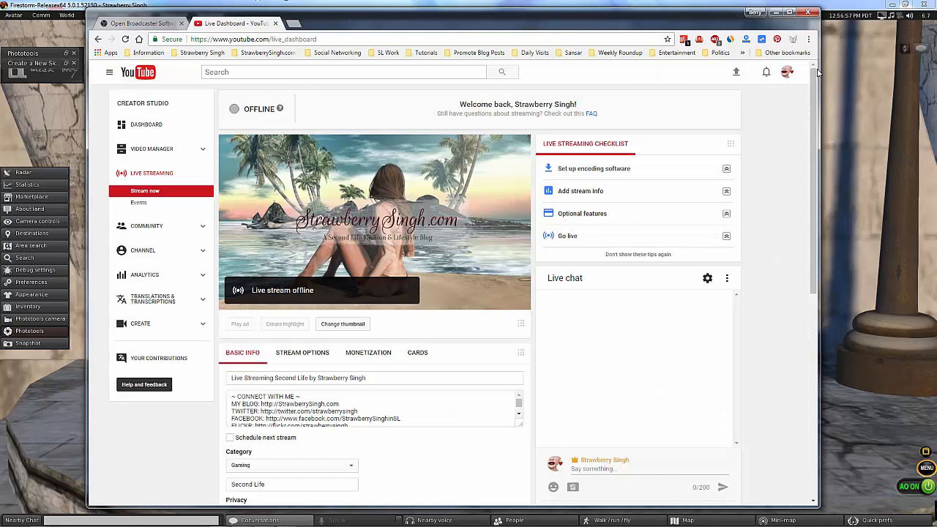
click(790, 73)
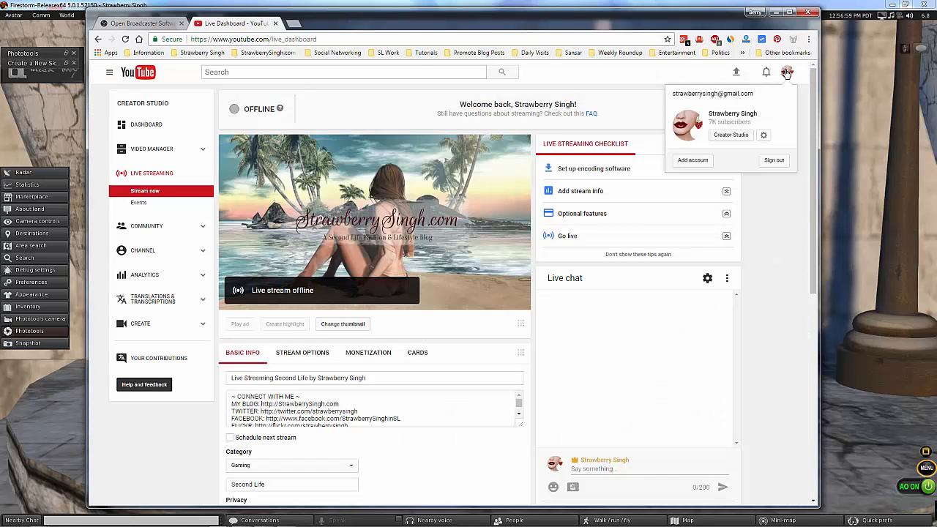
click(731, 135)
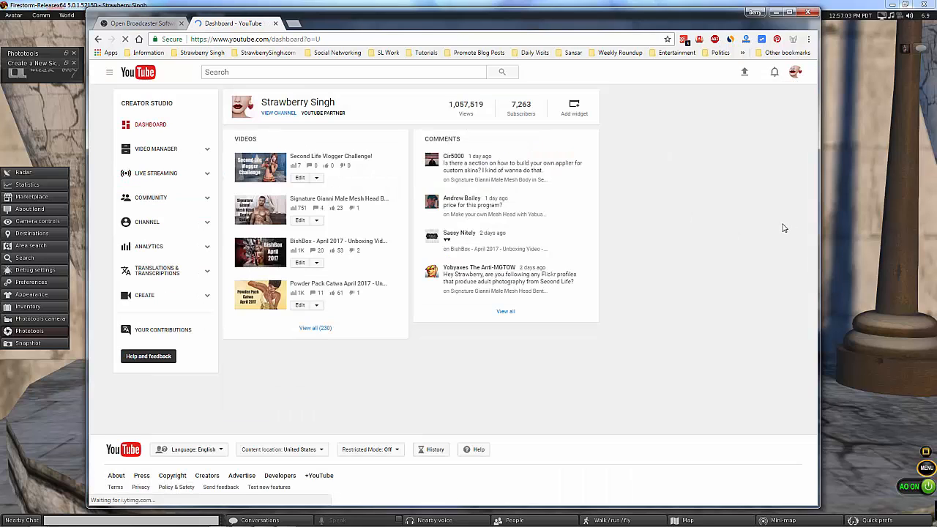
click(155, 178)
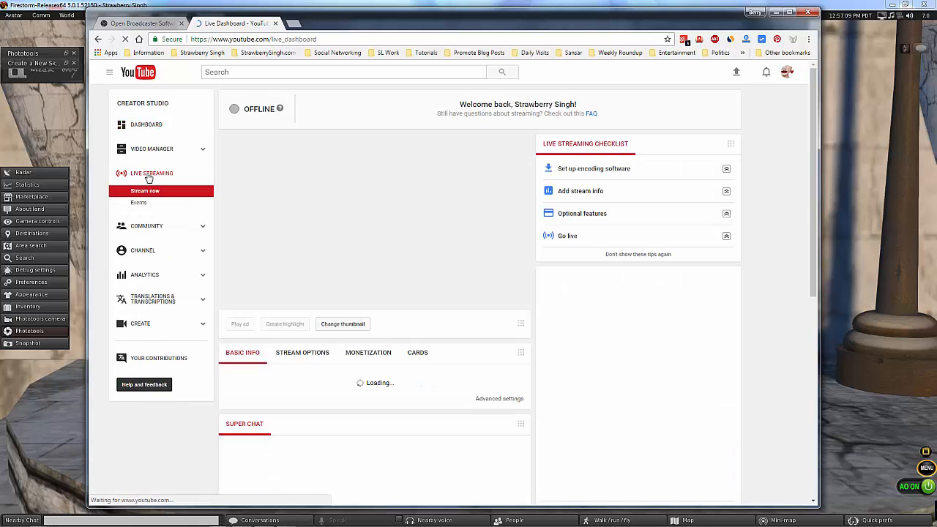
scroll(494, 285, down, 10)
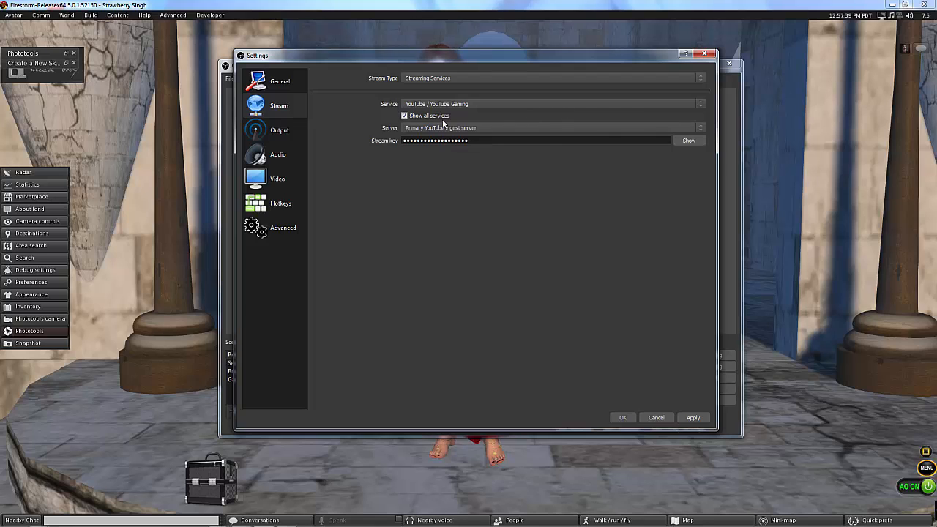
Set the output mode to Advanced in the Output settings and review the streaming bitrate and rescale resolution options
click(274, 129)
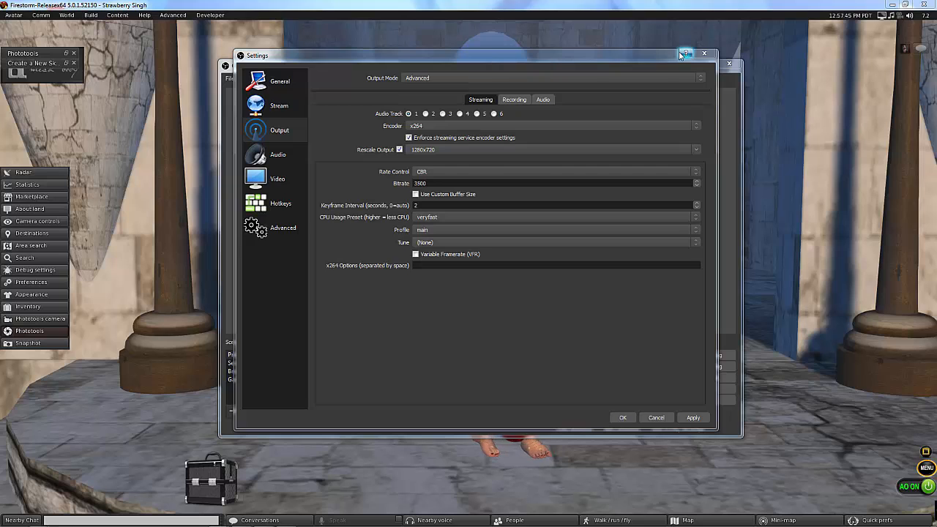
click(432, 76)
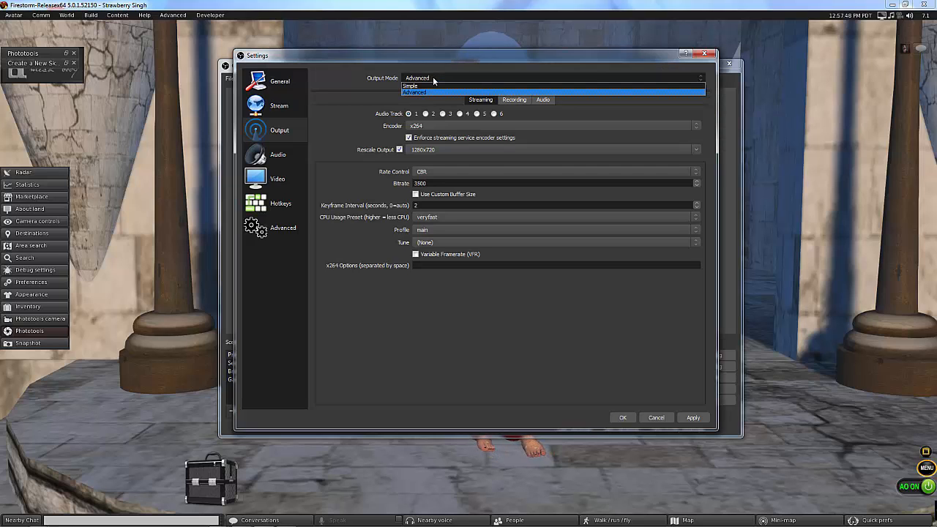
click(429, 92)
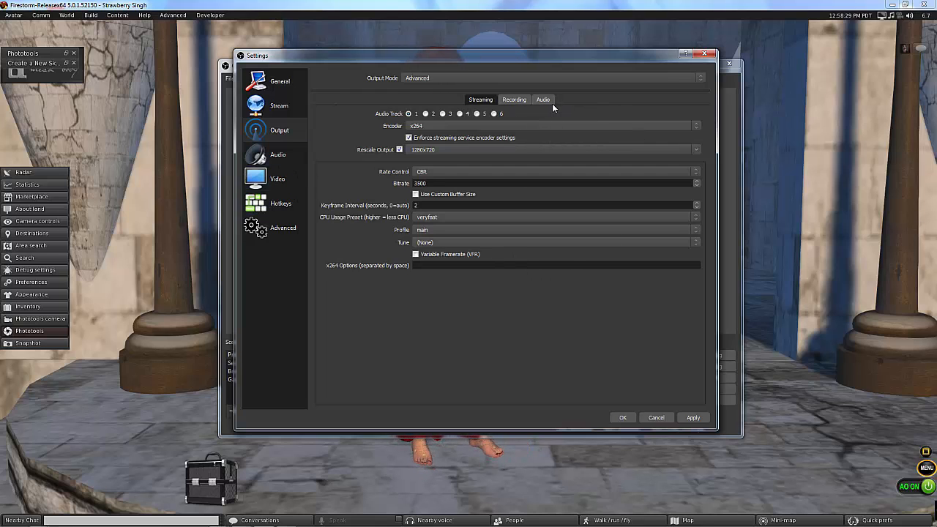
drag(438, 184, 404, 183)
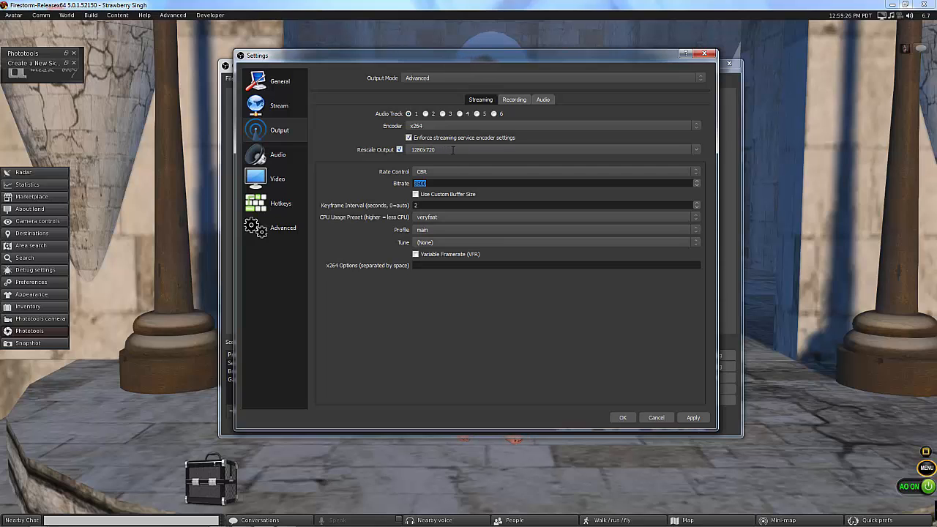
click(695, 150)
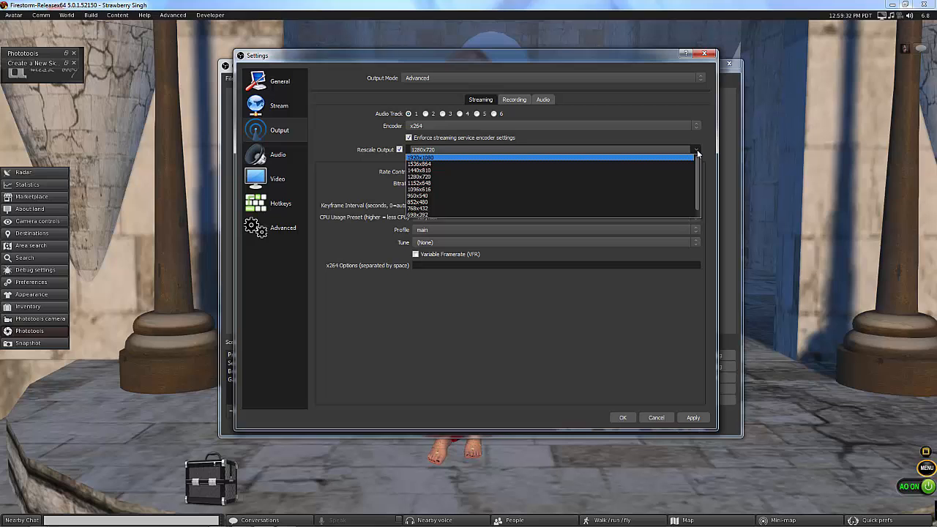
click(698, 151)
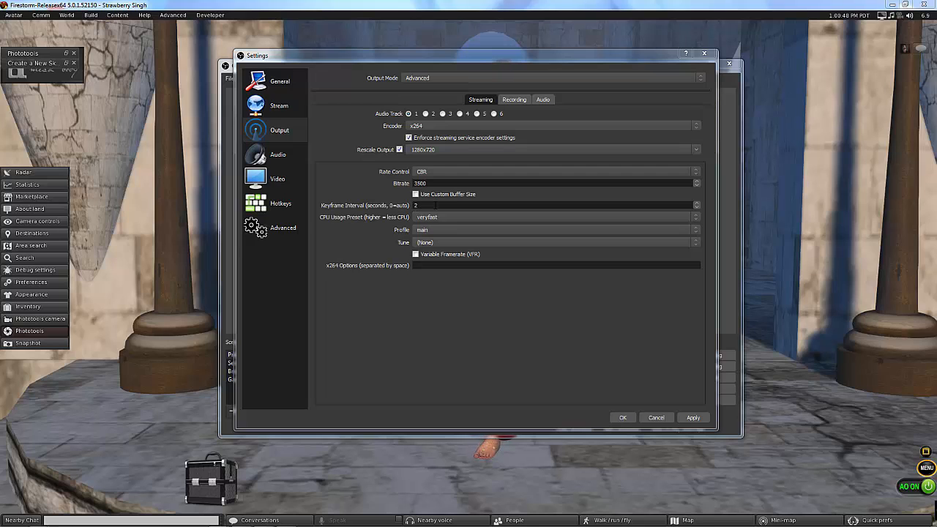
Set the streaming encoder's CPU usage preset to veryfast and review the profile choices, leaving main selected
click(447, 218)
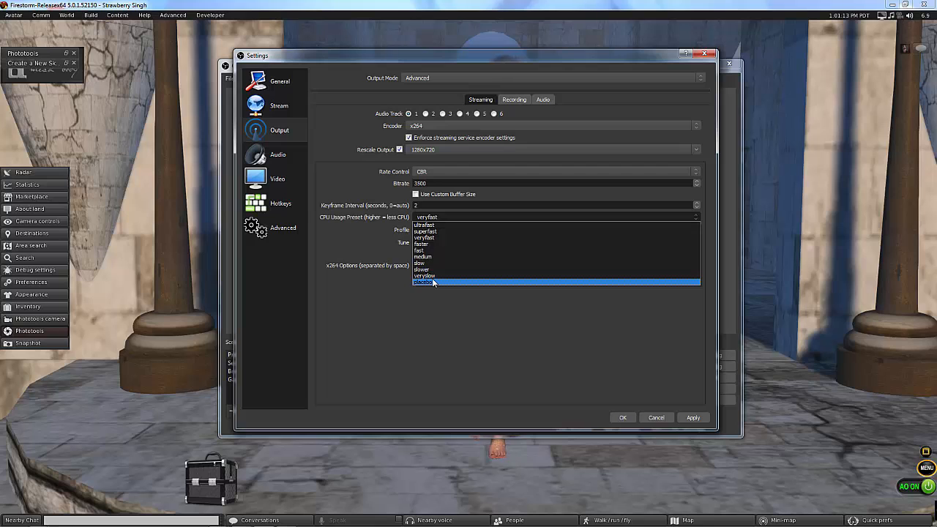
click(440, 237)
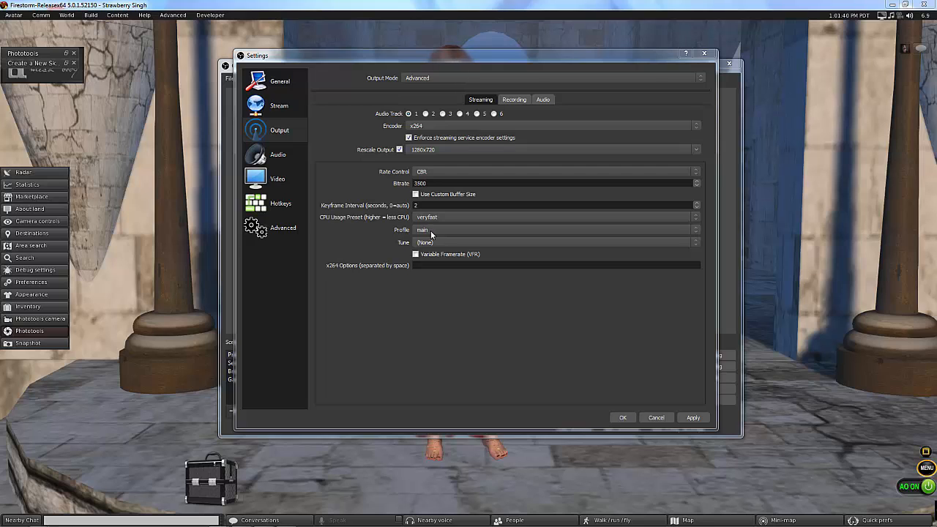
click(431, 230)
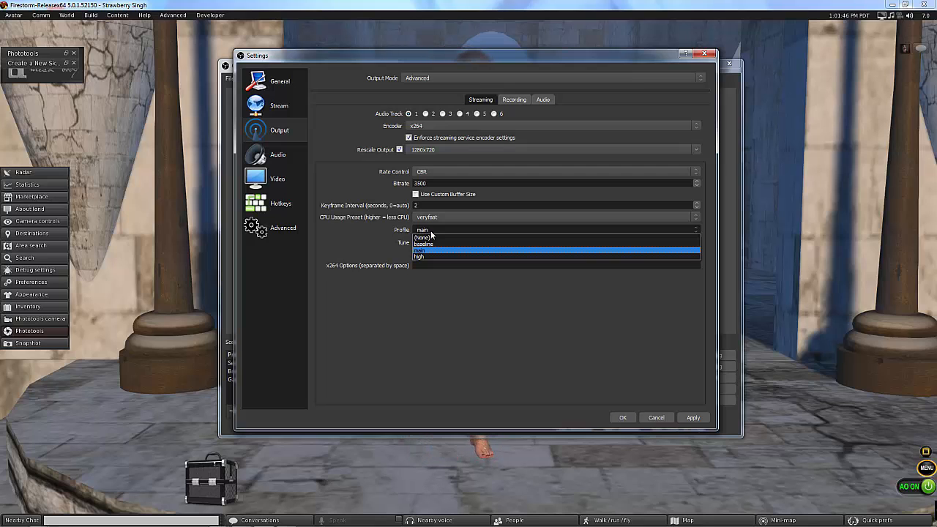
click(431, 230)
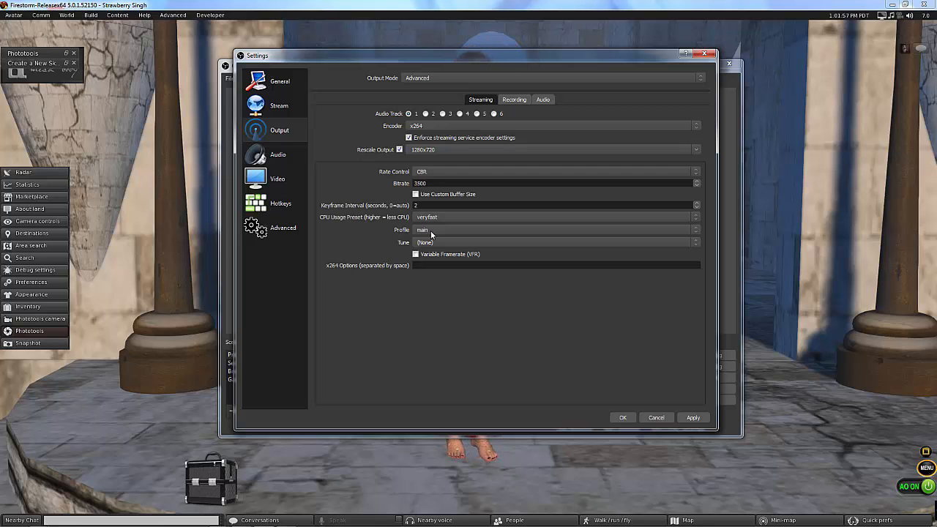
click(430, 231)
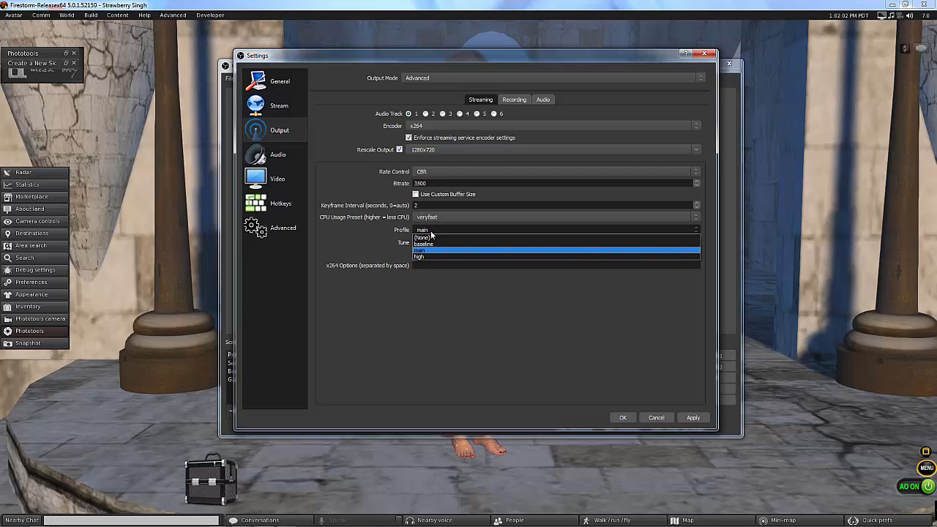
click(431, 231)
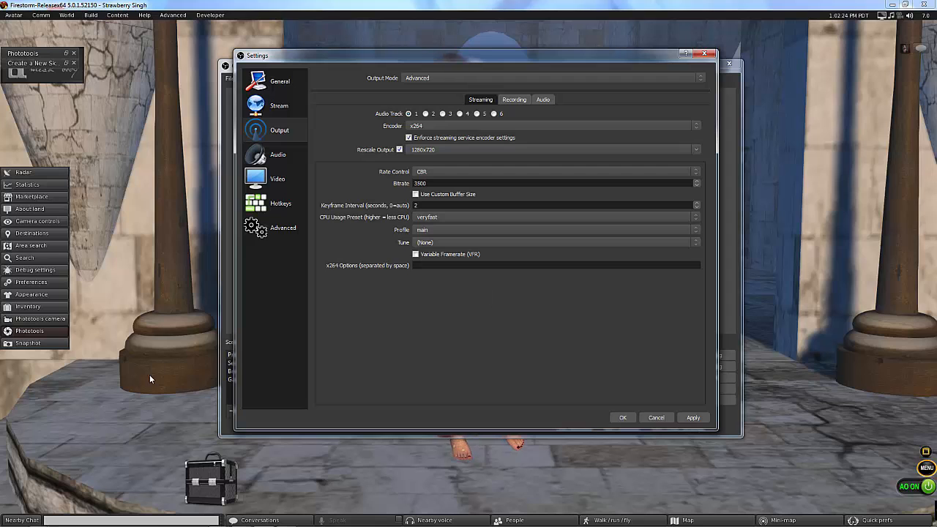
Choose mp4 as the recording format in the recording output settings and look briefly at the audio track bitrates
click(514, 101)
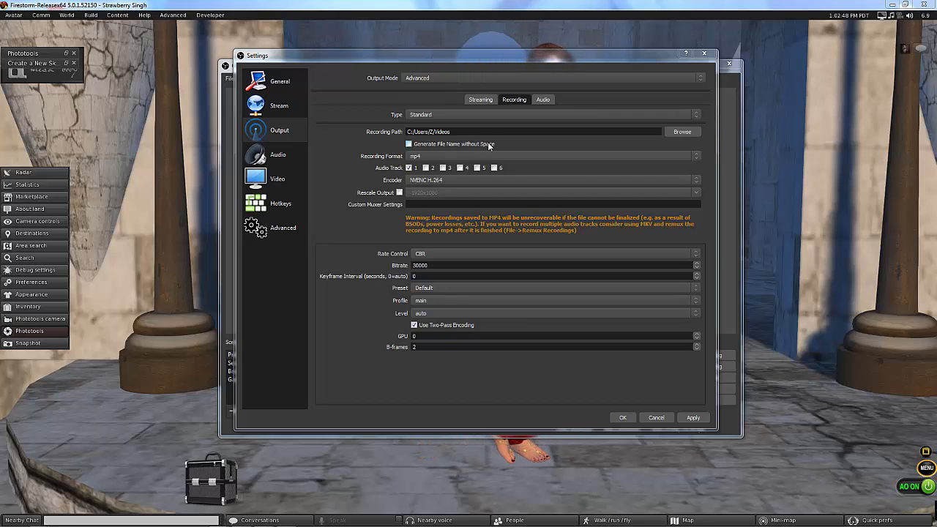
click(441, 156)
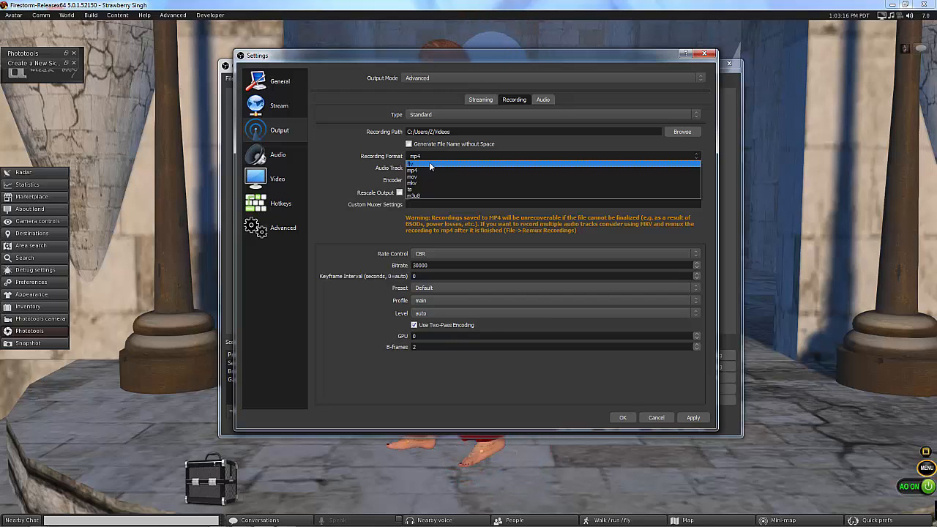
click(425, 170)
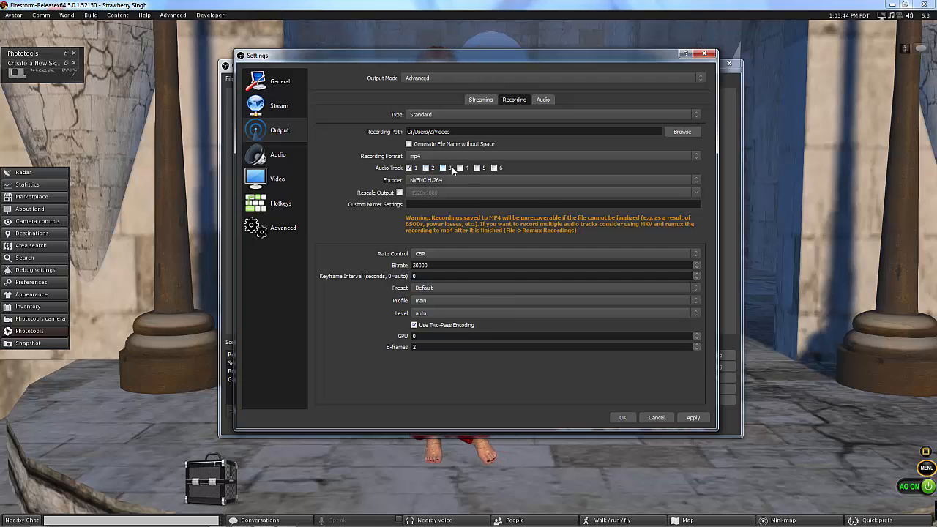
click(543, 99)
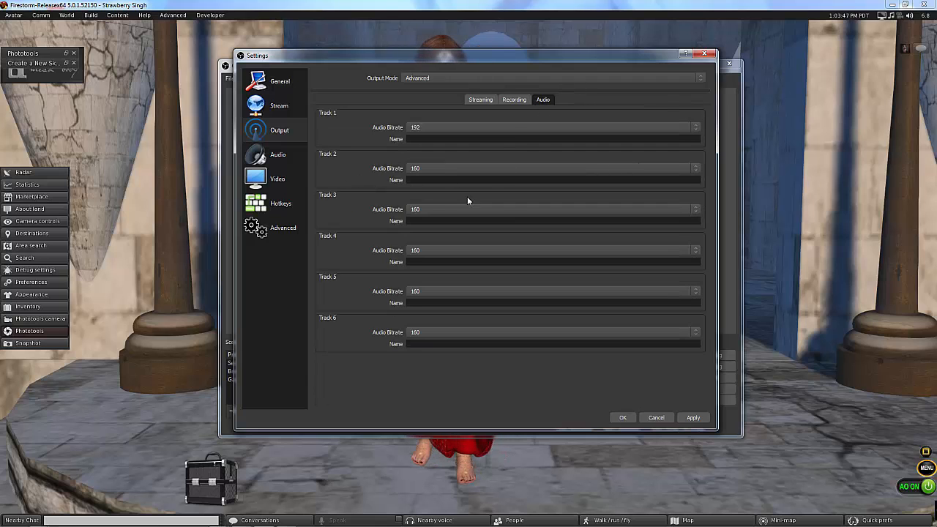
click(514, 99)
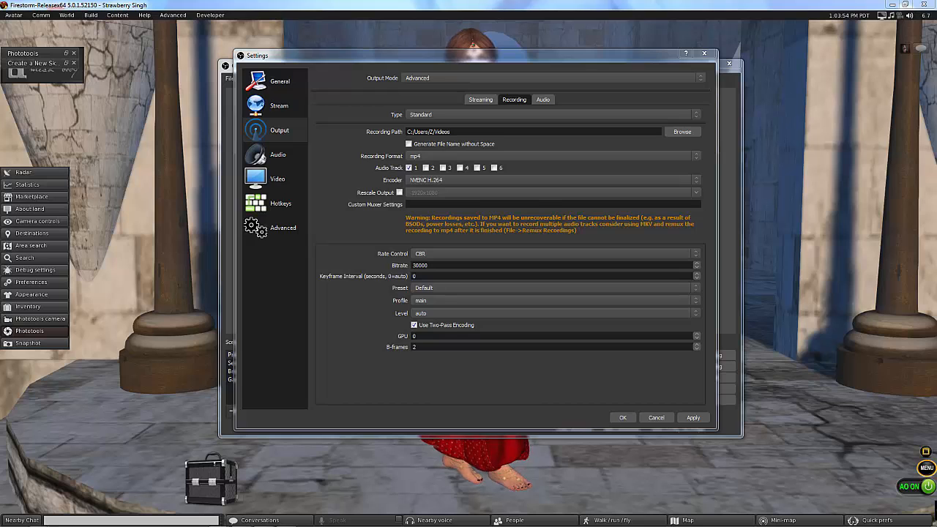
Review the recording encoder choices, leaving NVENC H.264 selected, and reselect mp4 from the recording formats
click(446, 179)
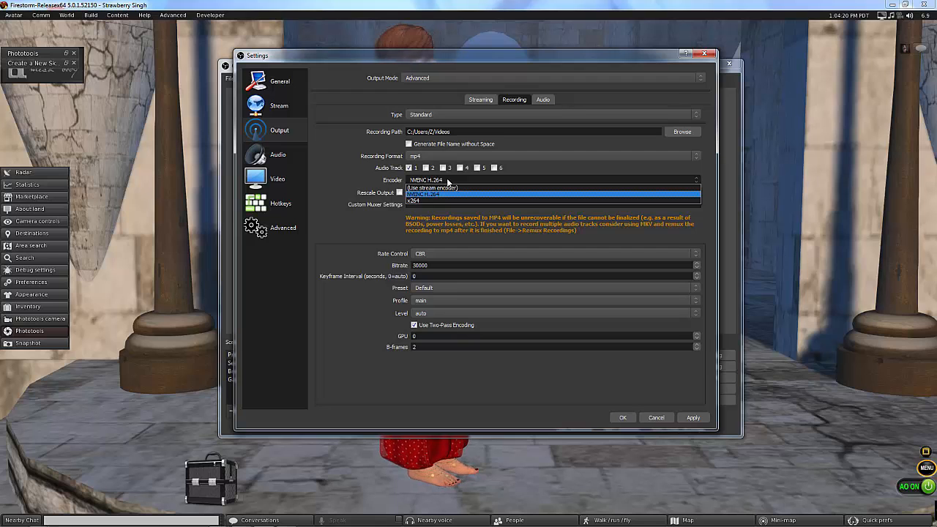
click(448, 180)
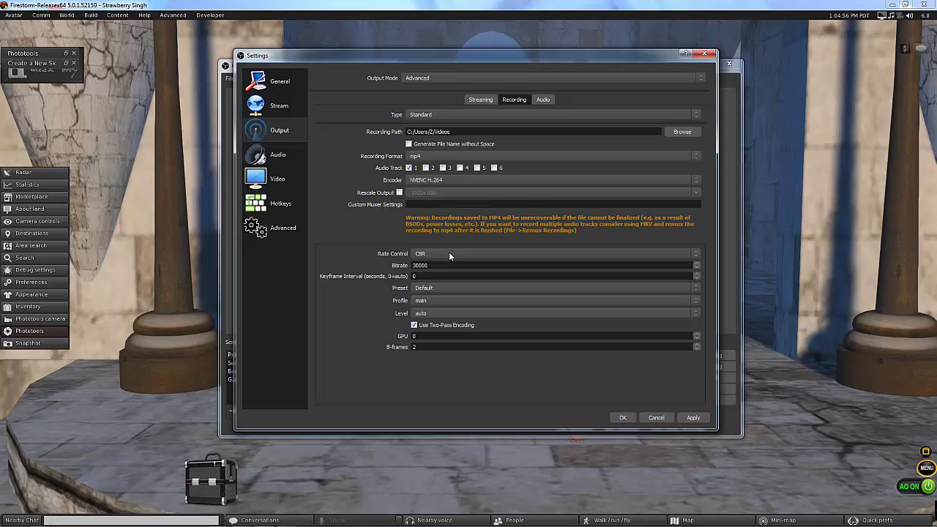
click(424, 160)
click(424, 157)
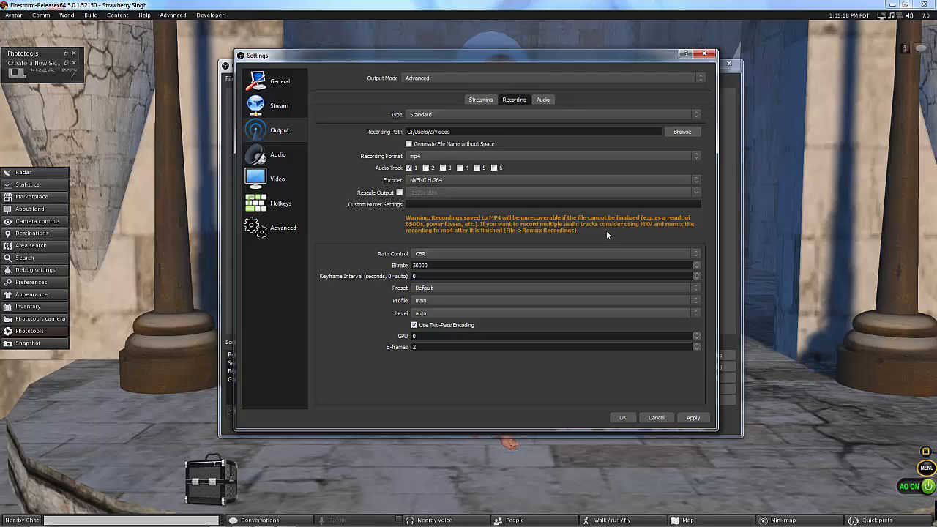
click(442, 157)
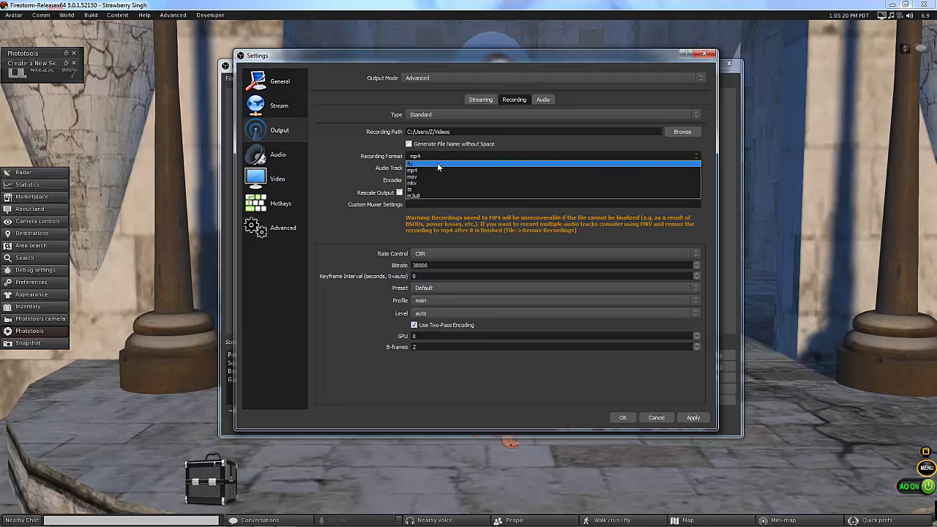
click(431, 170)
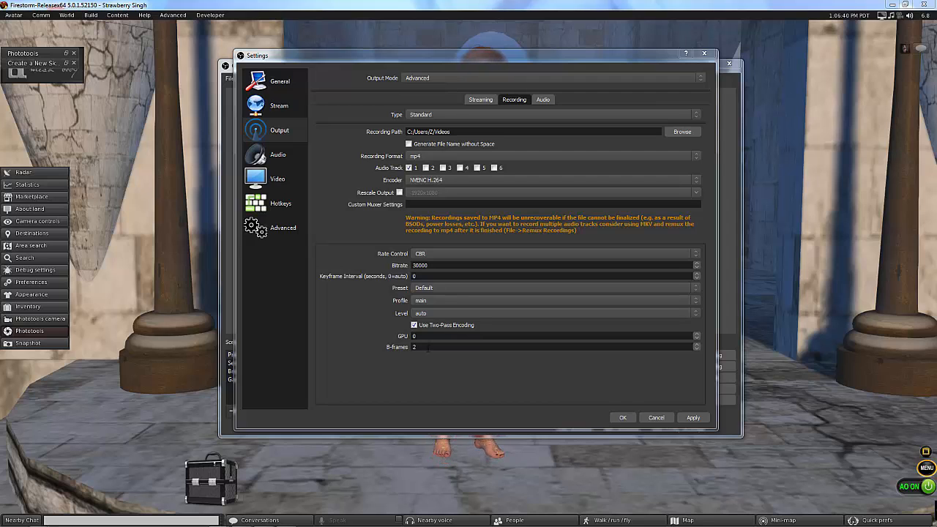
Set the audio bitrate of Track 1 to 192 in the audio output settings, leaving its name blank
click(546, 101)
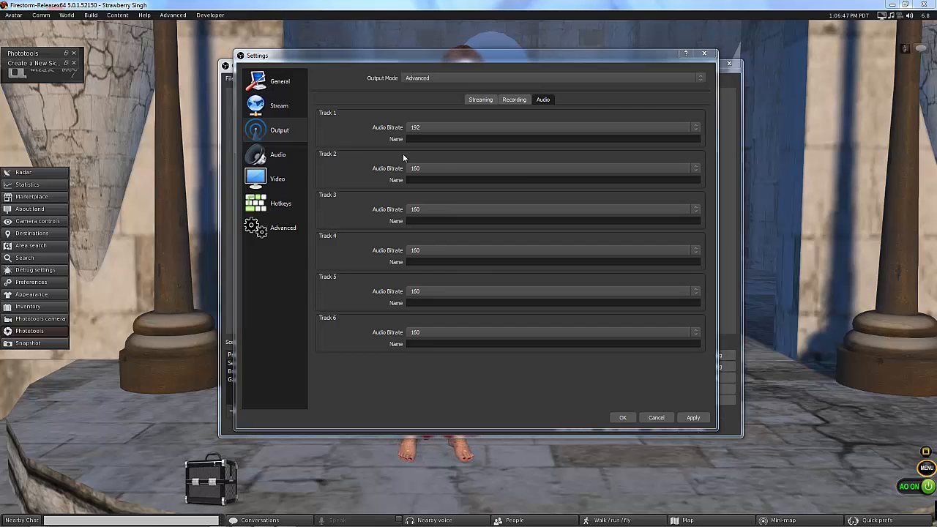
click(464, 127)
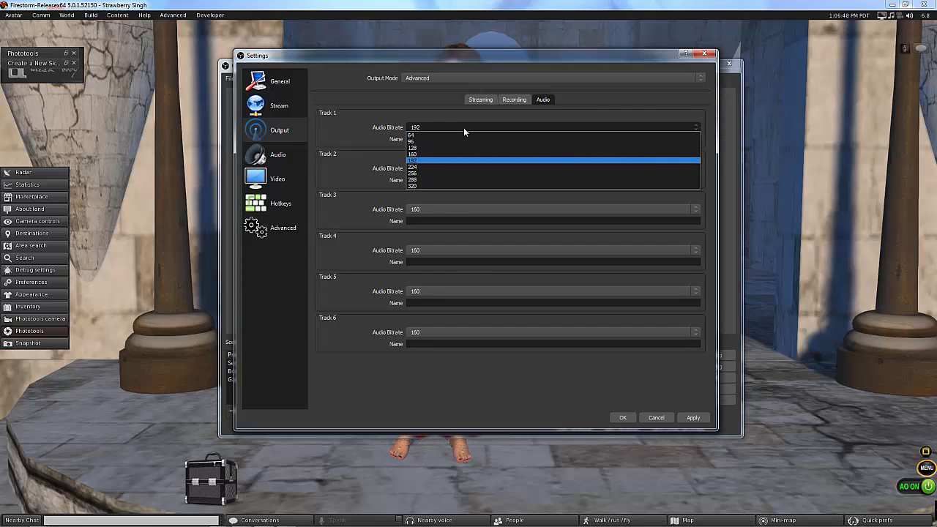
click(423, 160)
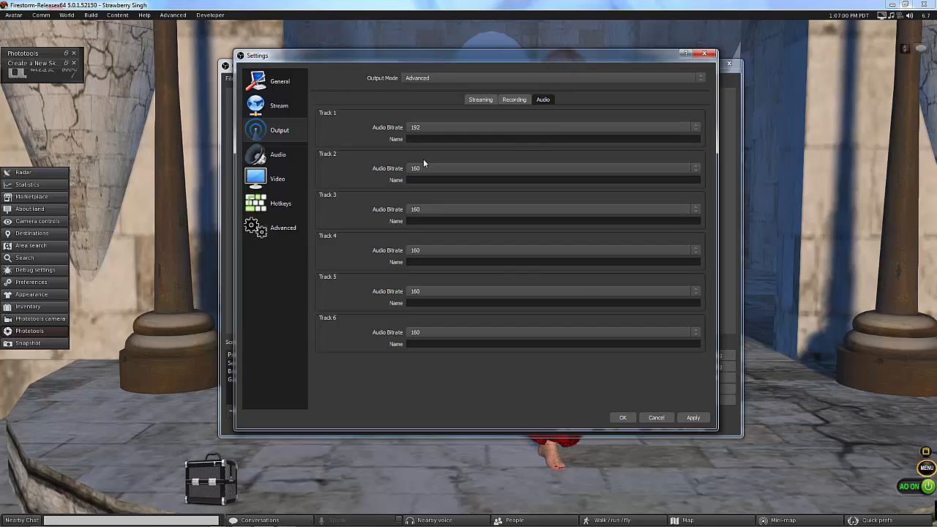
click(471, 127)
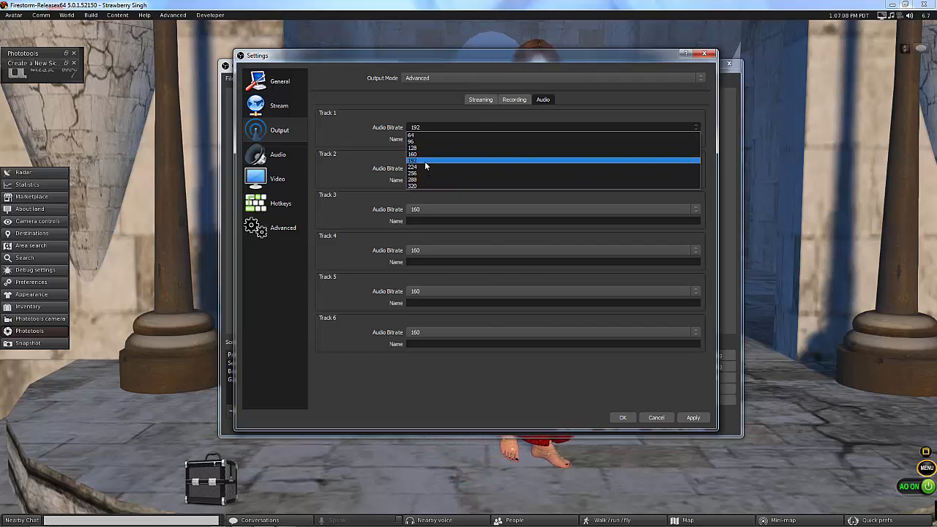
click(424, 161)
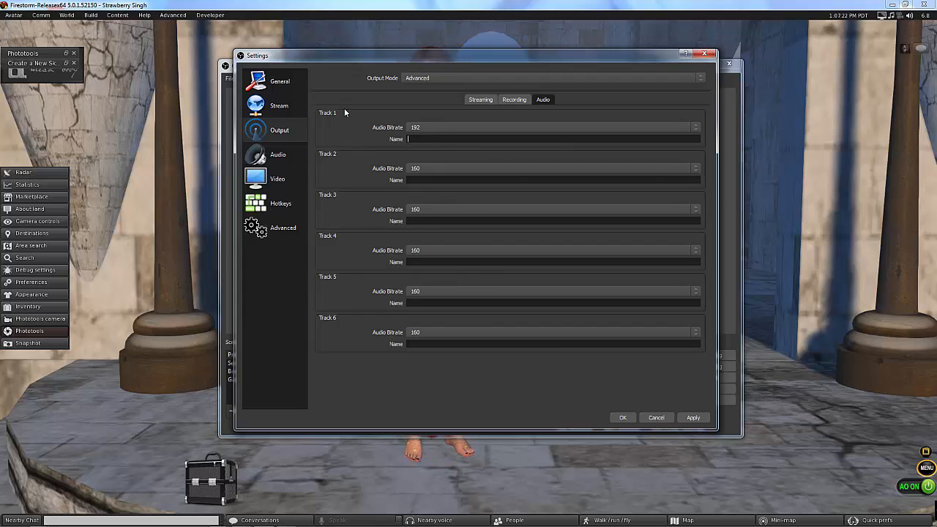
click(437, 140)
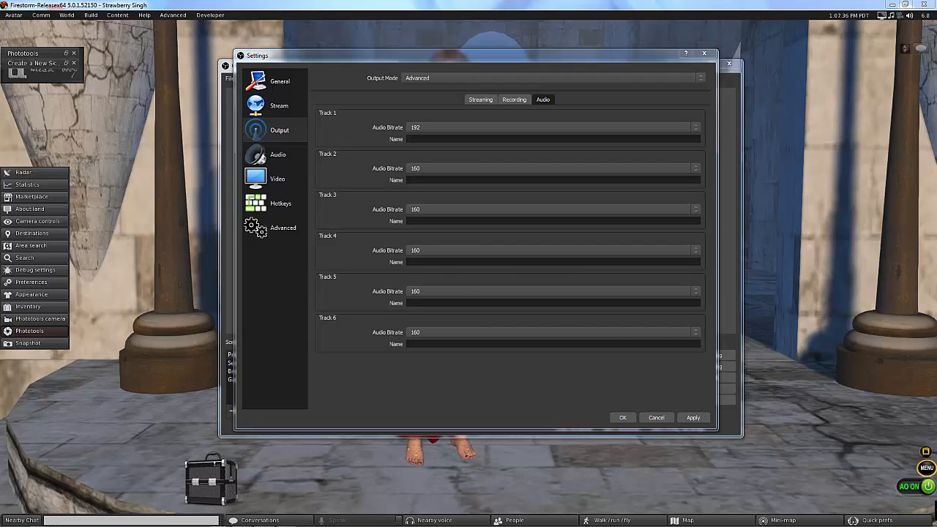
Leave the Output settings for the Audio settings and review the available sample rates
click(275, 130)
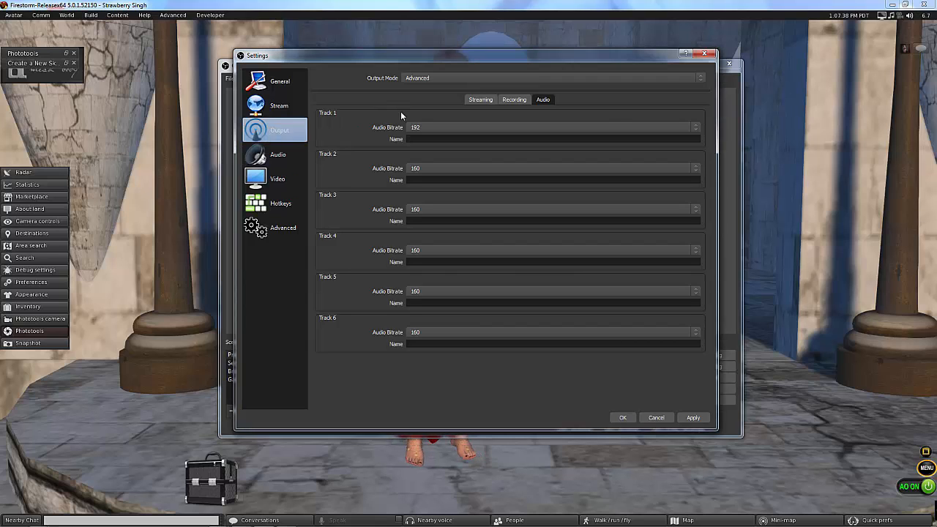
click(480, 100)
click(269, 159)
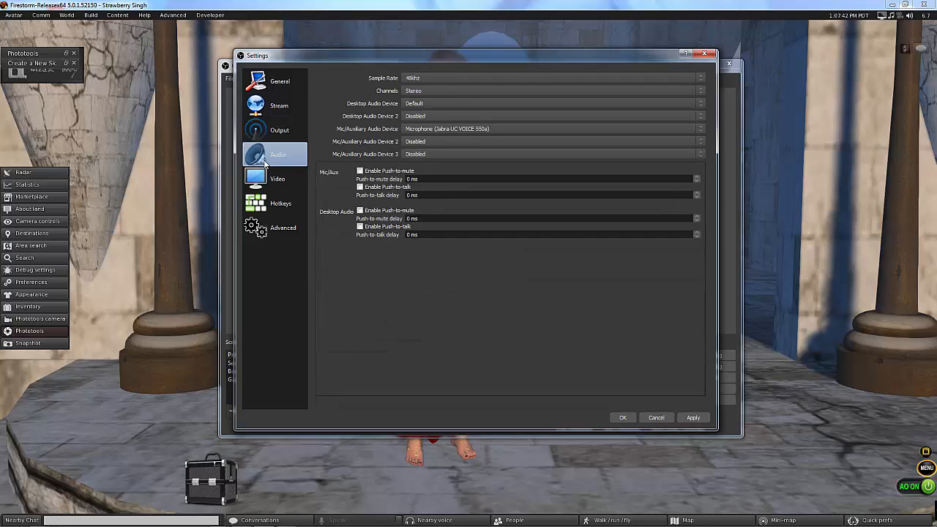
click(436, 78)
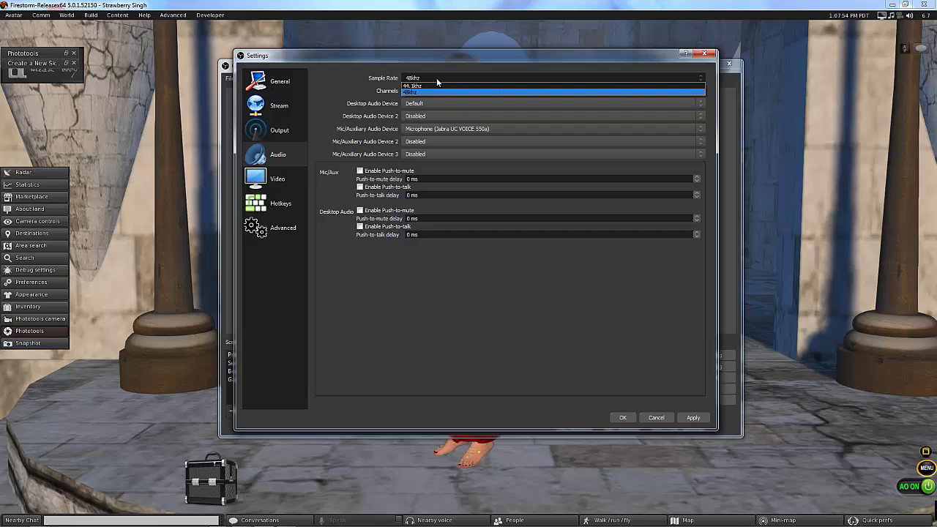
click(436, 77)
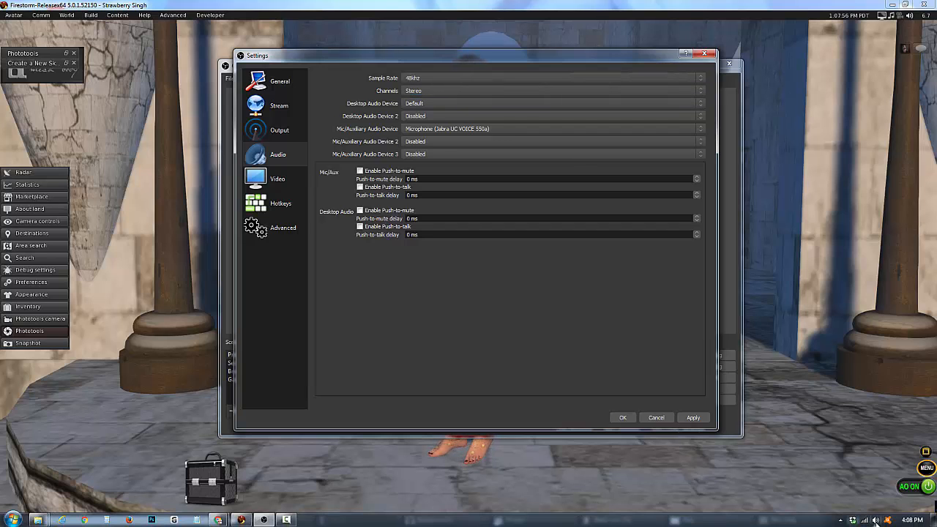
Open the Windows recording devices and inspect the default microphone's sample rate and bit depth in its advanced properties
right_click(876, 521)
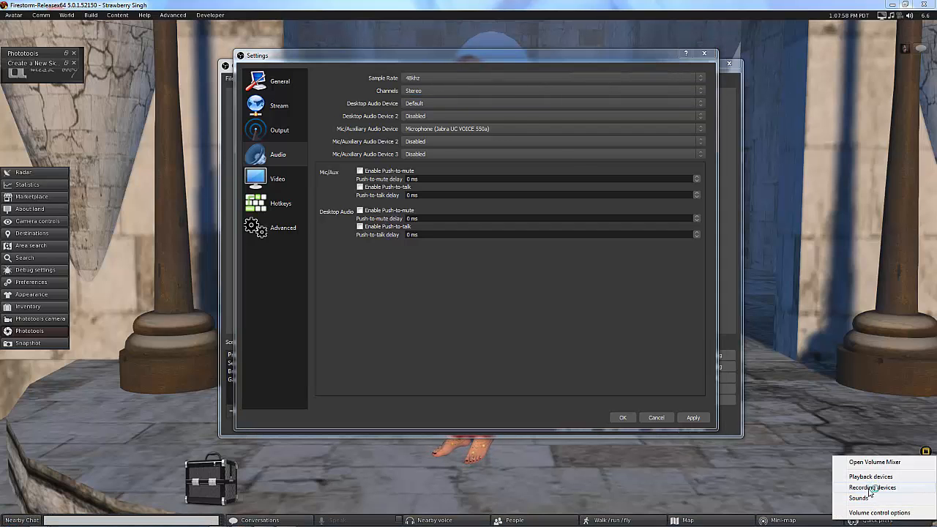
click(853, 491)
right_click(75, 66)
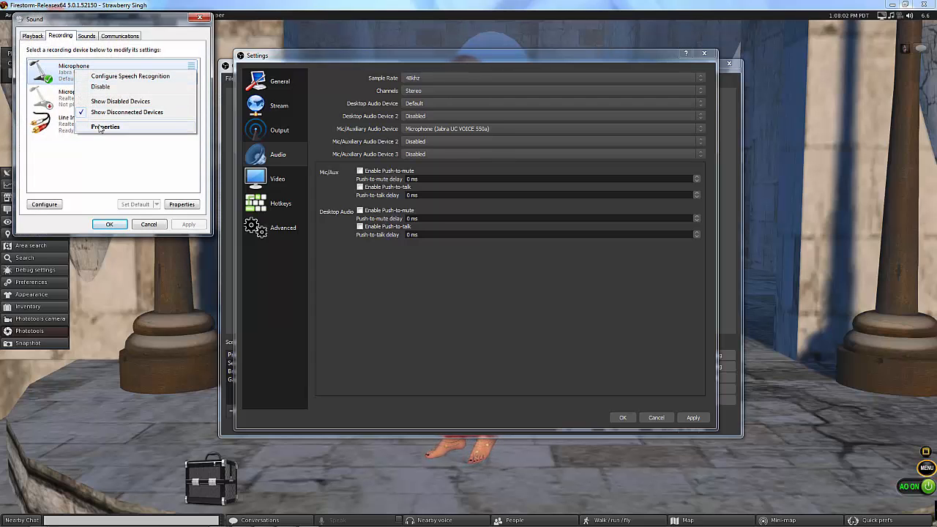
click(101, 127)
click(115, 71)
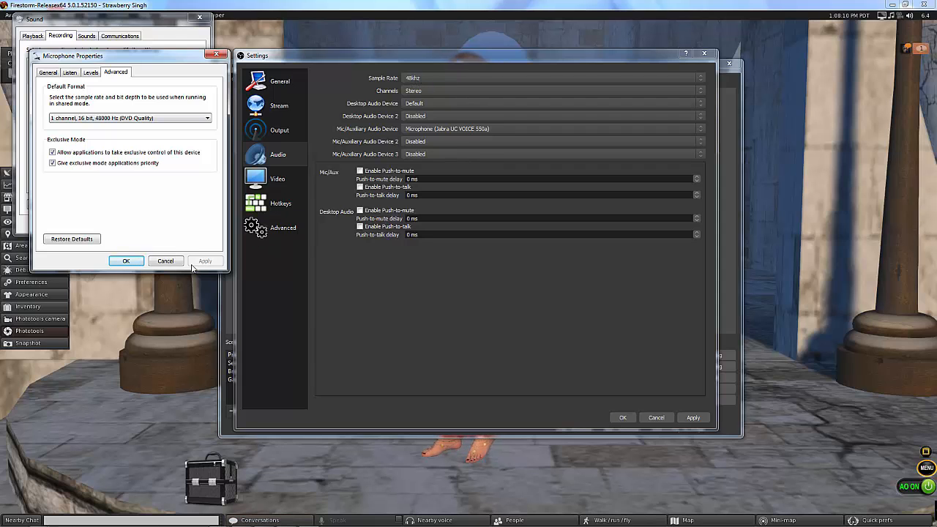
Close the microphone properties and Windows sound dialogs, and select 48khz as the audio sample rate
click(125, 260)
click(144, 223)
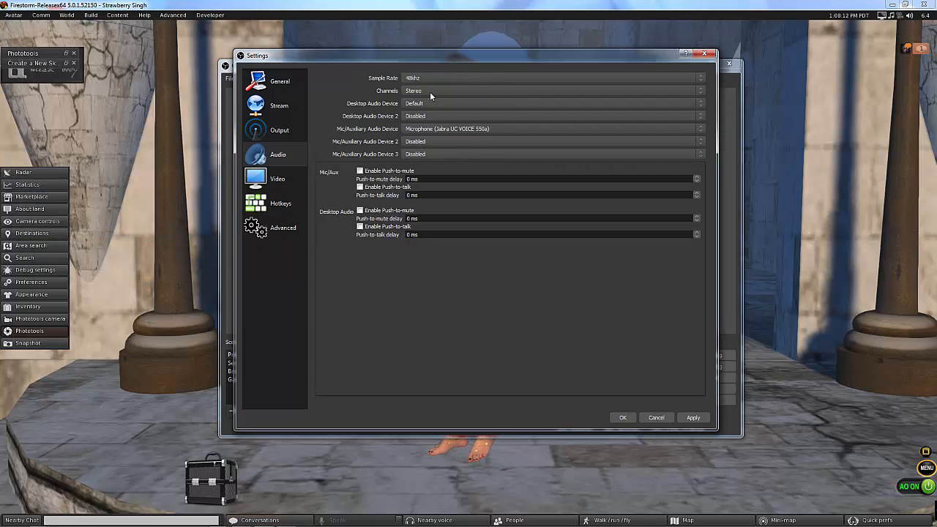
click(475, 78)
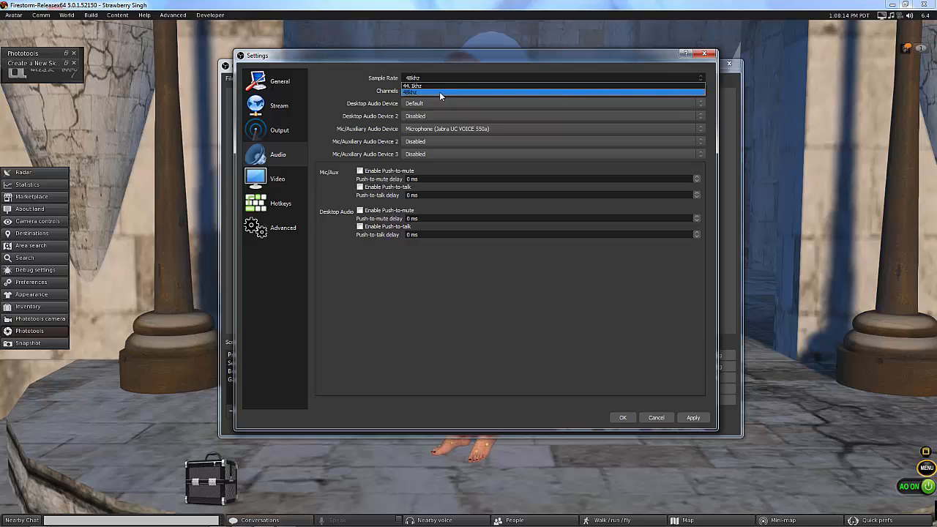
click(439, 91)
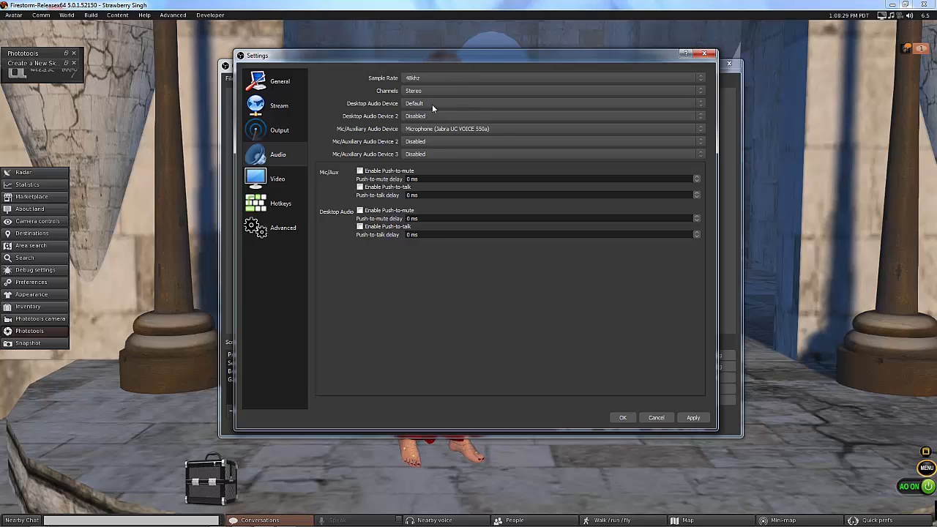
Review the device choices for the main desktop audio and main microphone in the Audio settings, keeping the current selections
click(432, 104)
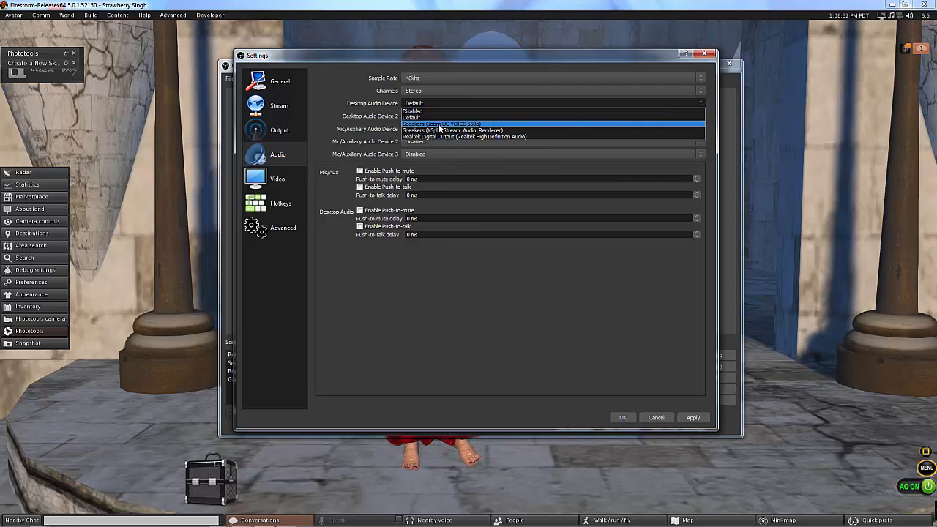
click(438, 103)
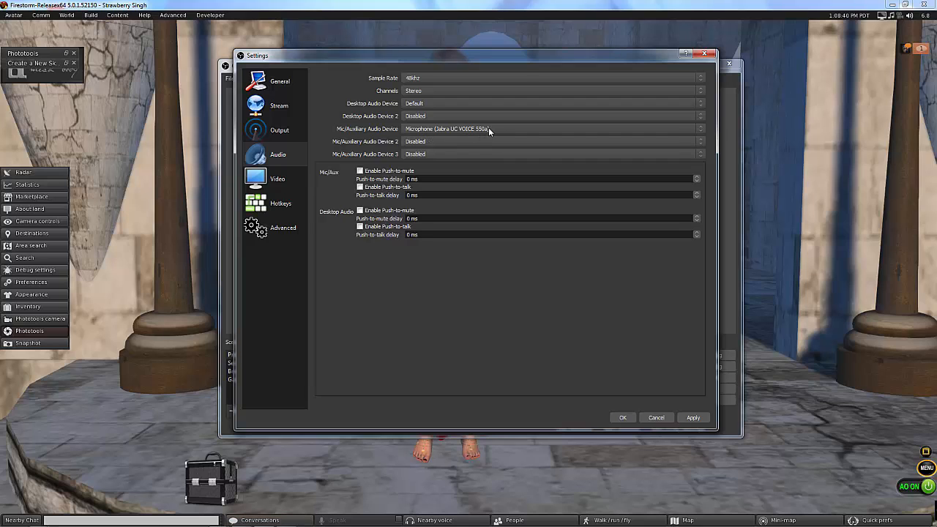
click(469, 129)
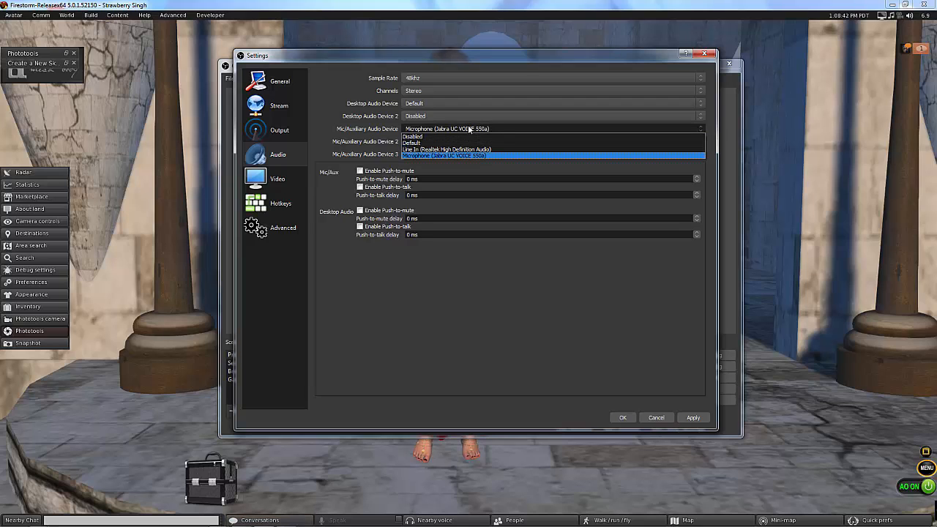
click(469, 128)
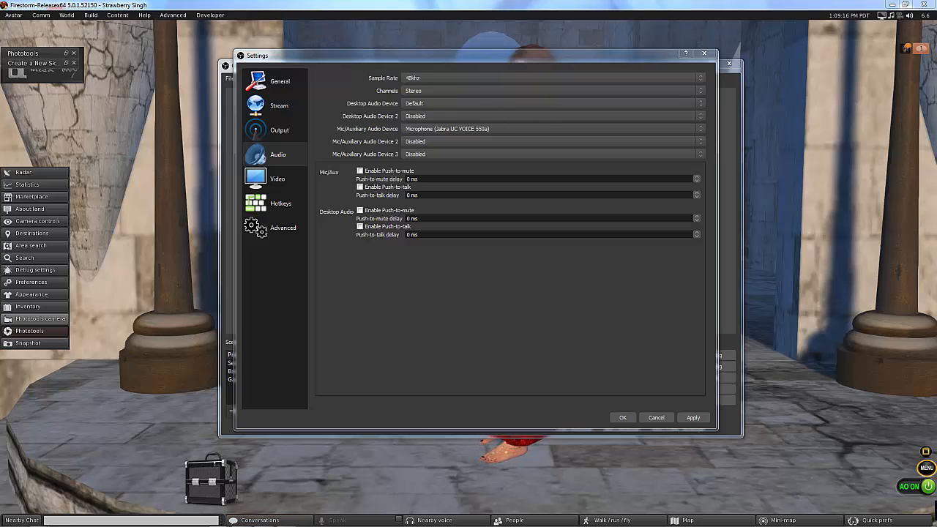
Set both the base canvas resolution and the output scaled resolution to 1920x1080 in the Video settings
click(273, 179)
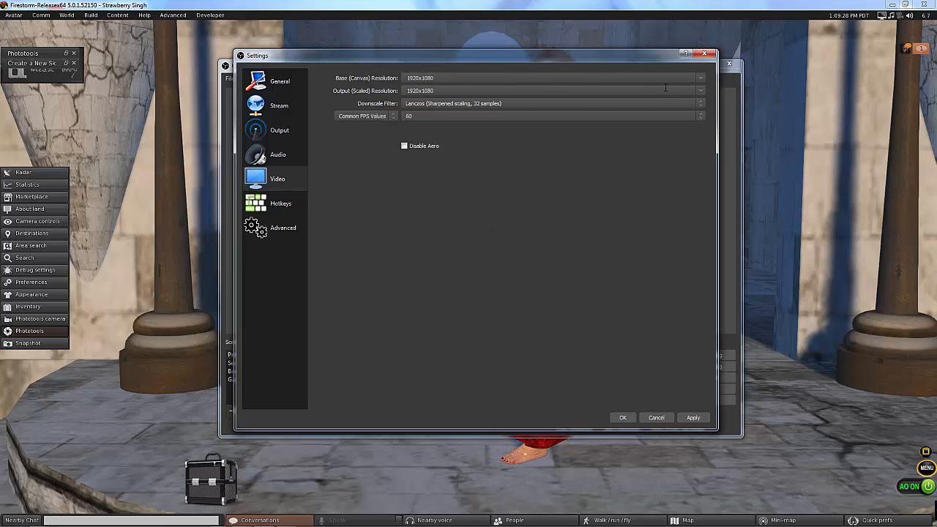
click(703, 78)
click(703, 78)
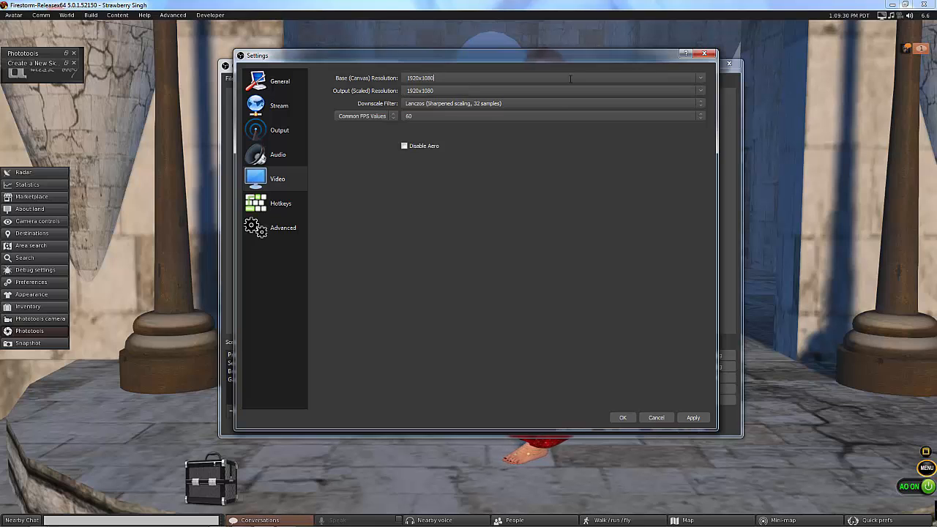
click(700, 78)
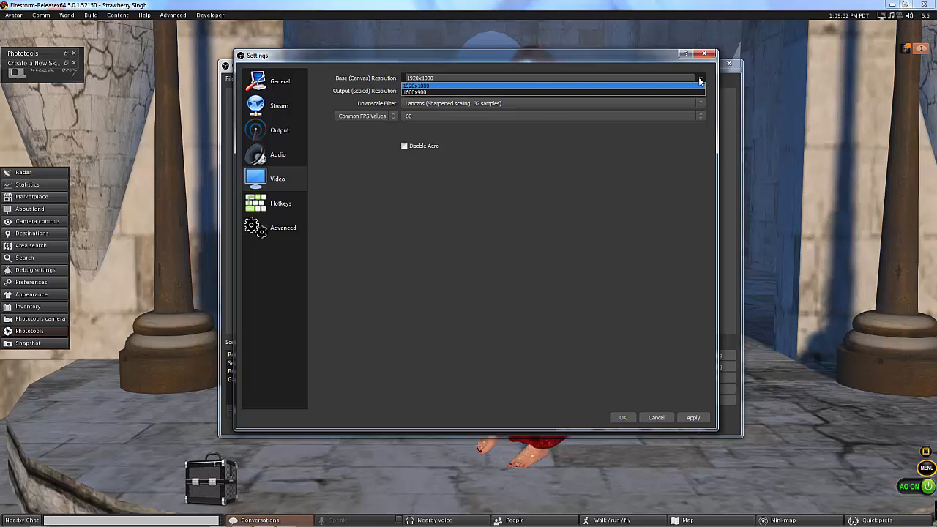
click(700, 84)
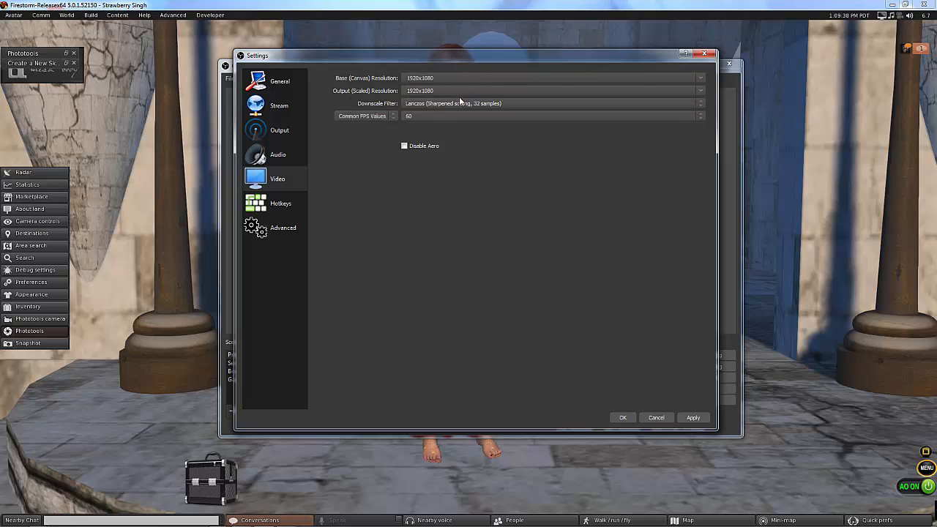
click(701, 90)
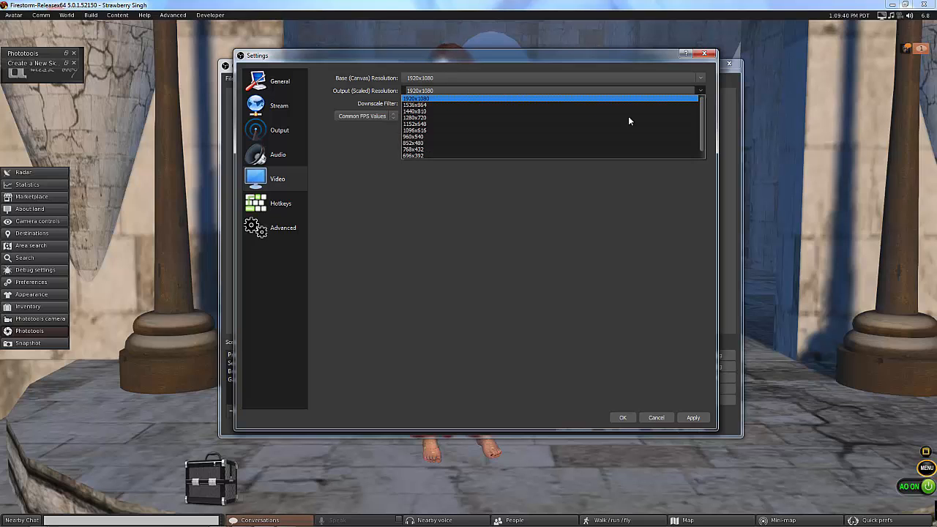
click(438, 98)
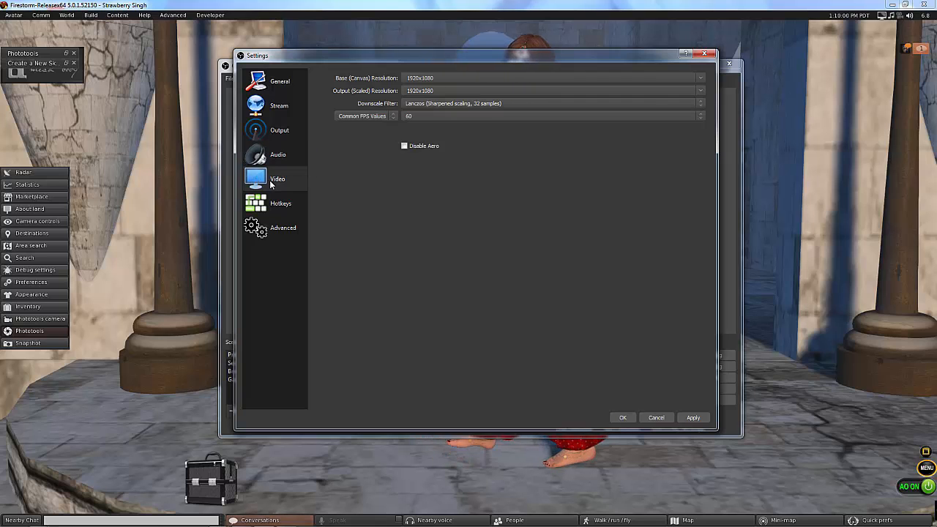
Review the downscale filter choices and select Lanczos (Sharpened scaling, 32 samples)
drag(460, 54, 437, 50)
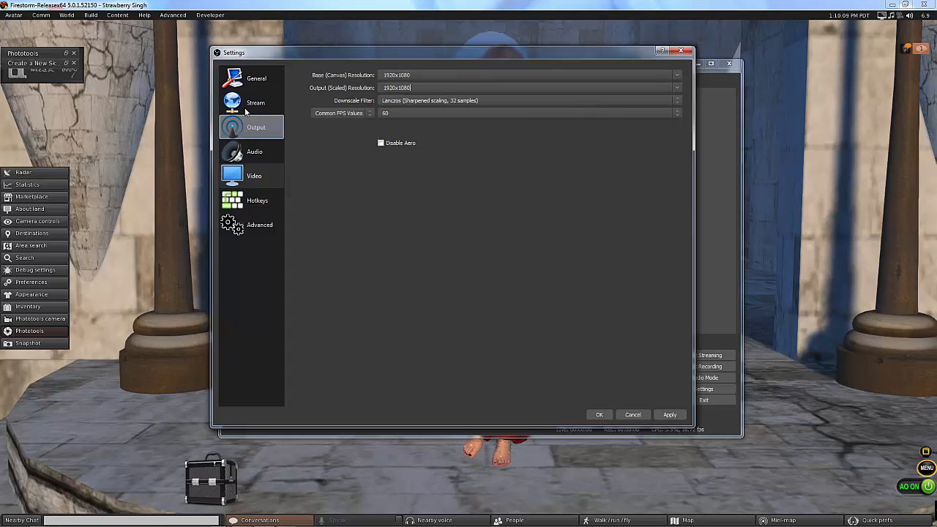
click(432, 103)
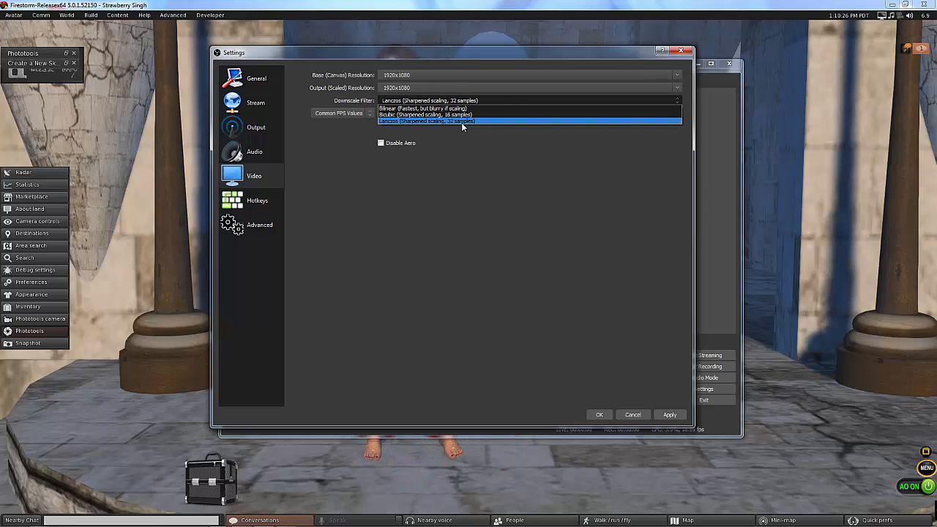
click(493, 143)
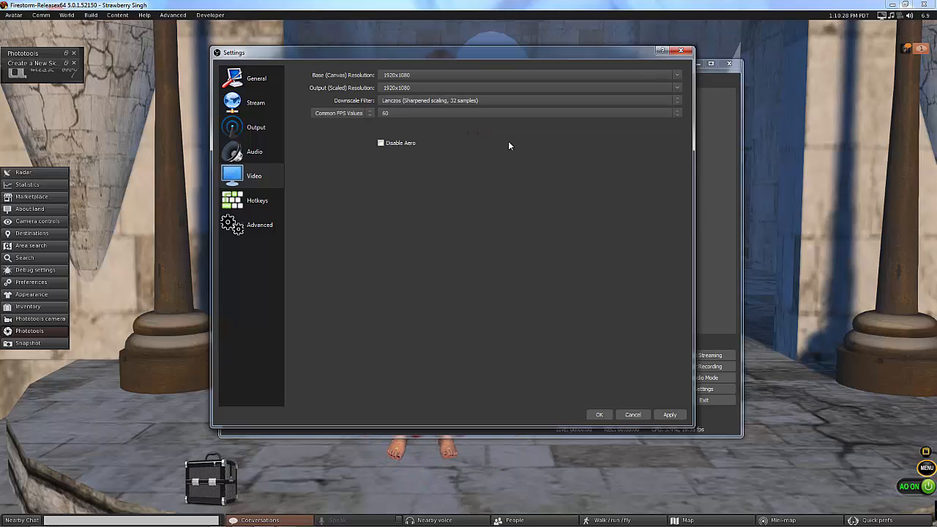
click(423, 102)
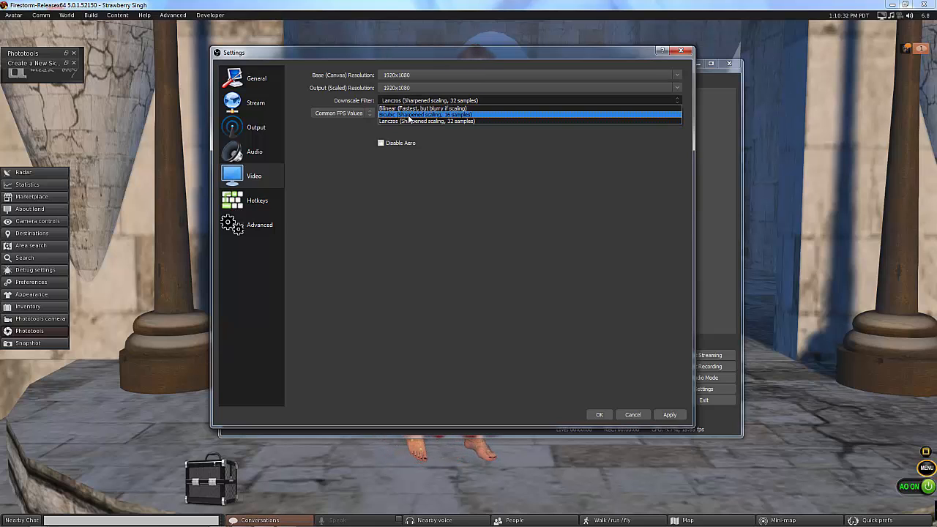
click(418, 122)
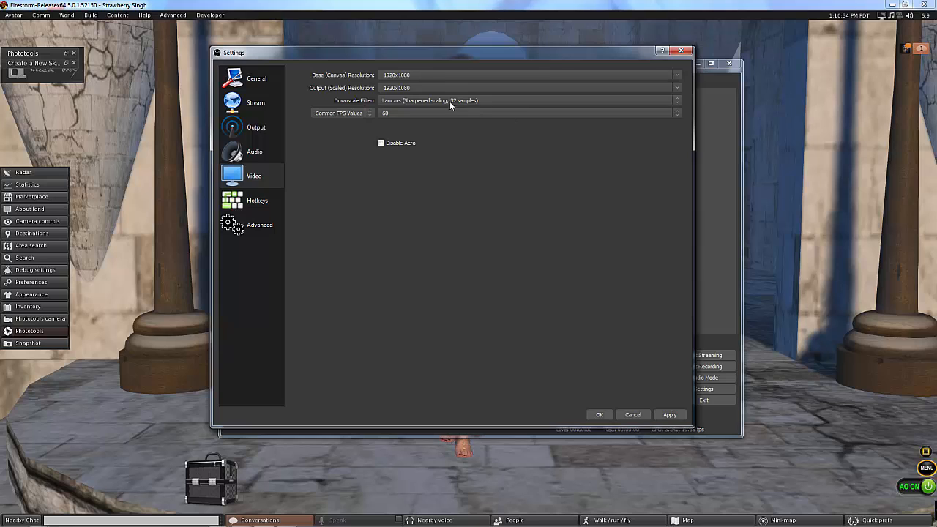
Switch the common FPS value back and forth between 30 and 60 to compare the two frame rates
click(417, 113)
click(391, 146)
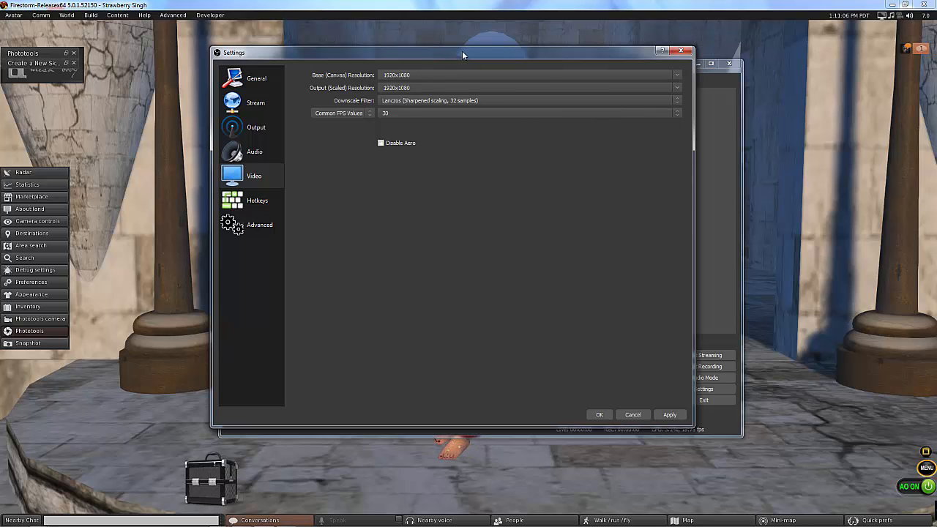
click(401, 113)
click(393, 166)
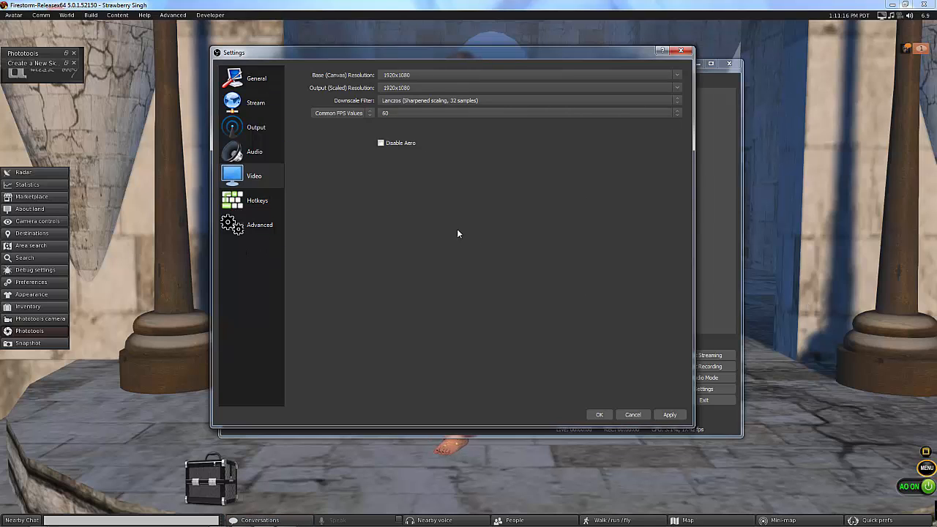
click(421, 112)
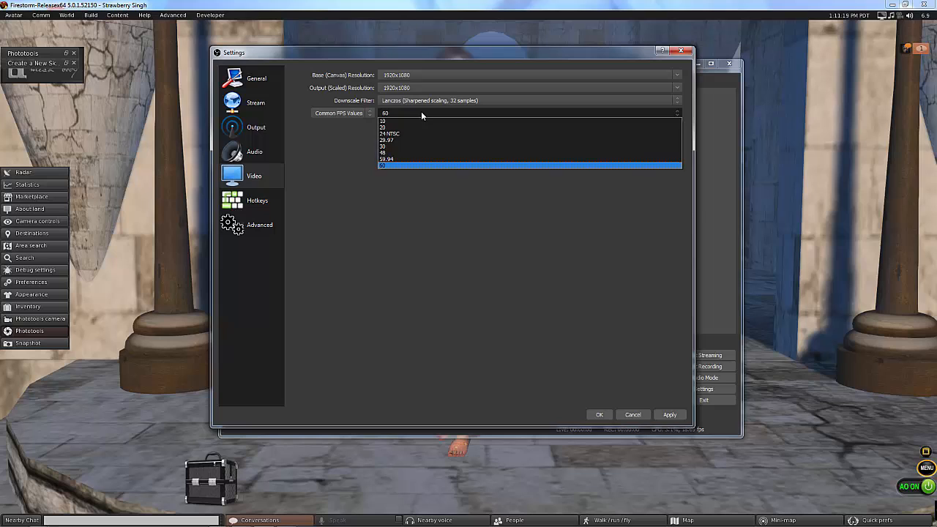
click(392, 147)
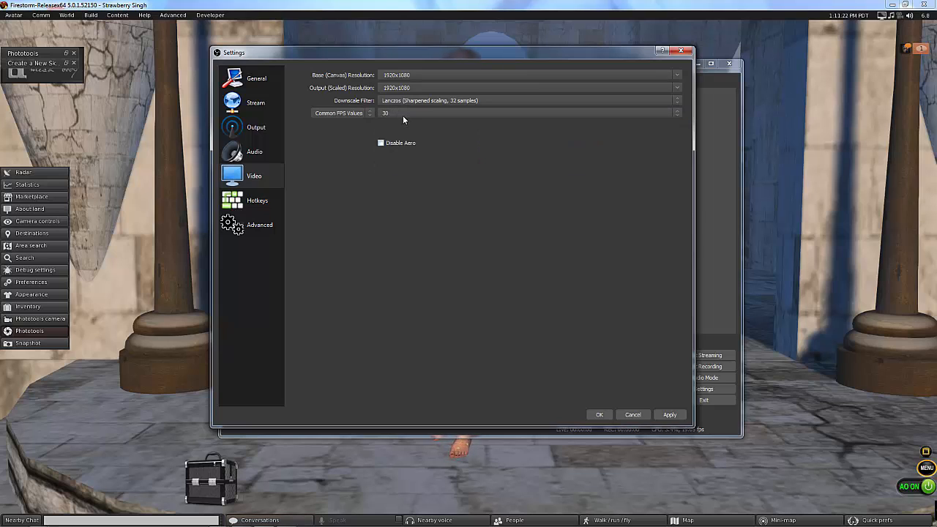
click(402, 115)
click(385, 162)
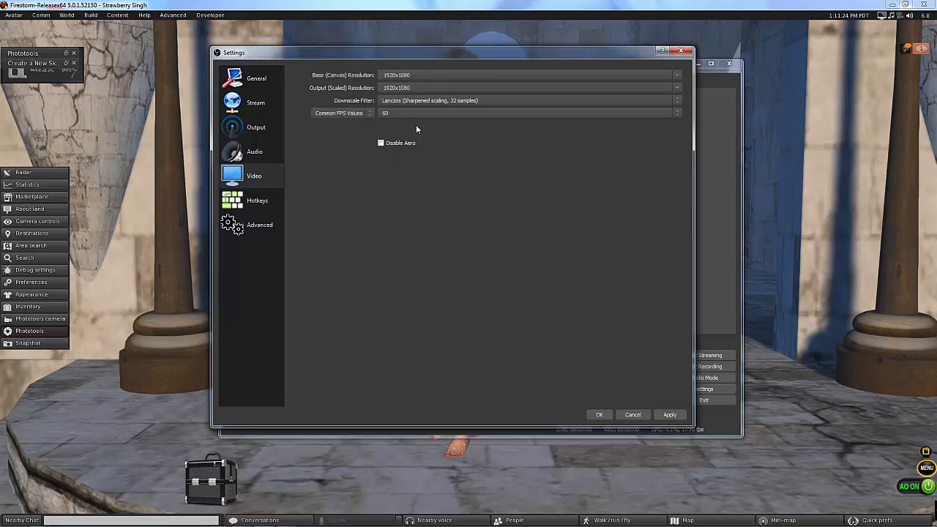
Set the common FPS value to 30 and apply the video settings
click(398, 113)
click(398, 146)
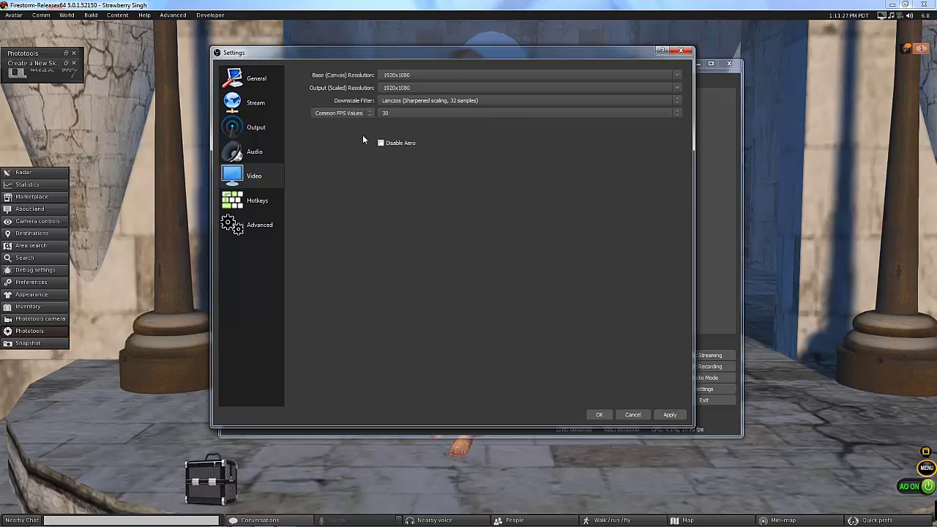
click(669, 415)
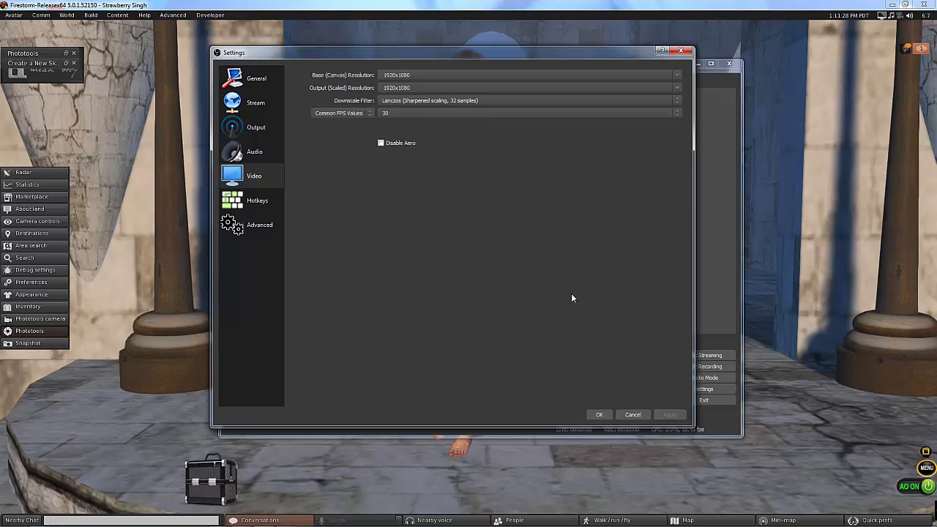
Look over the Hotkeys settings and review the renderer choices in the Advanced settings, keeping Direct3D 11
click(246, 203)
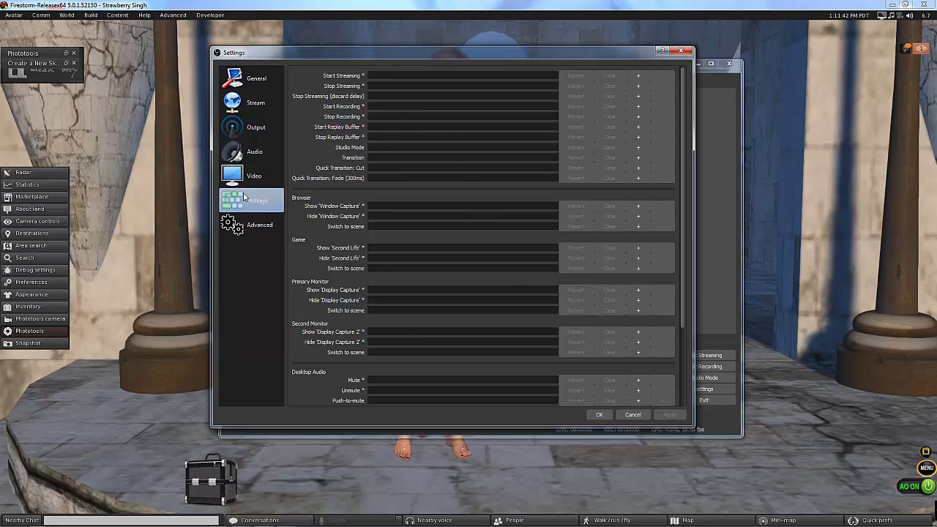
click(255, 229)
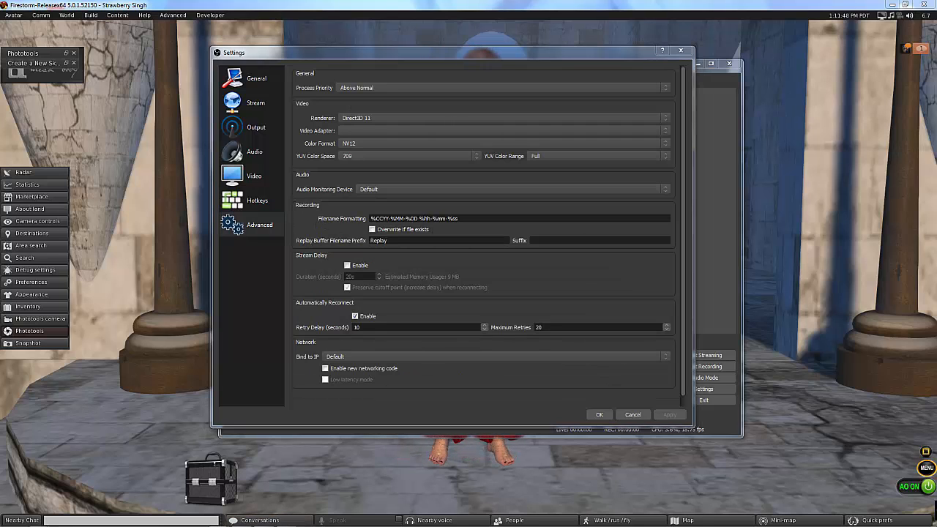
click(393, 117)
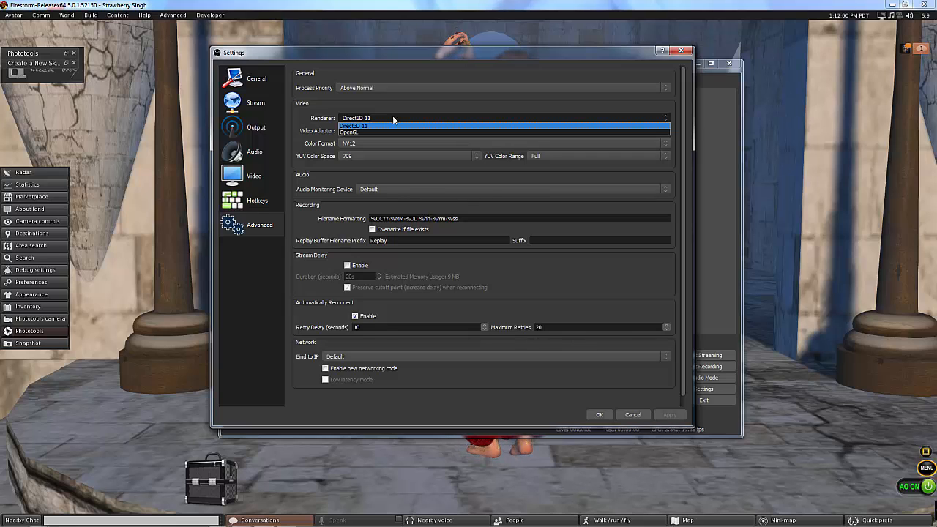
click(392, 117)
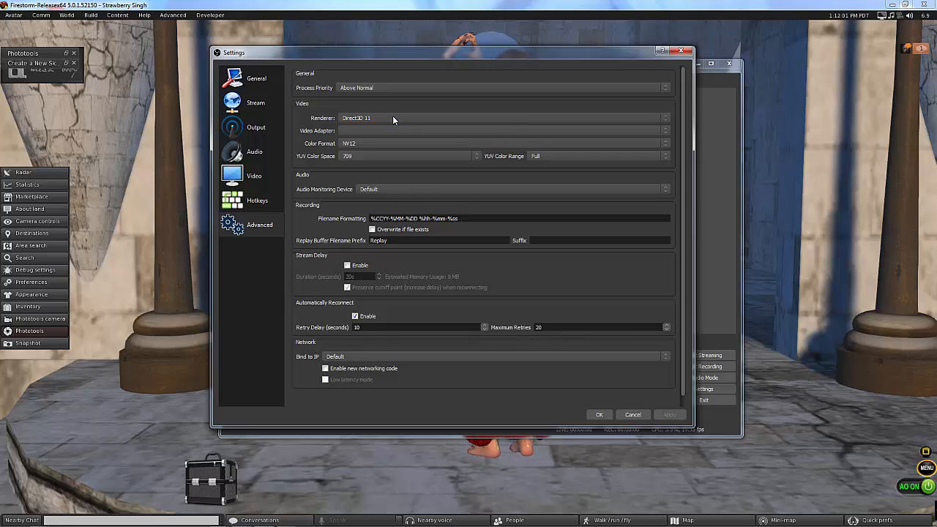
Review the YUV color space and color range choices, keeping 709 and Full, and return to the General settings
click(374, 157)
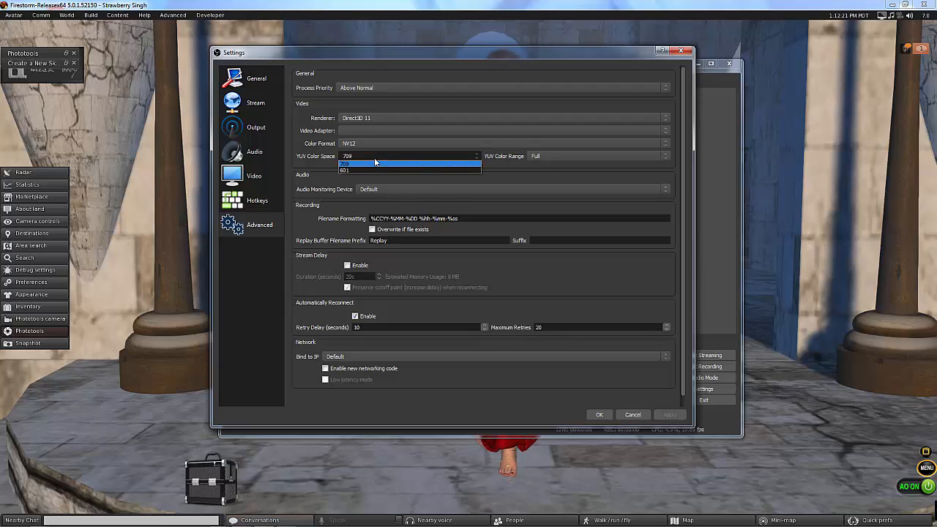
click(374, 156)
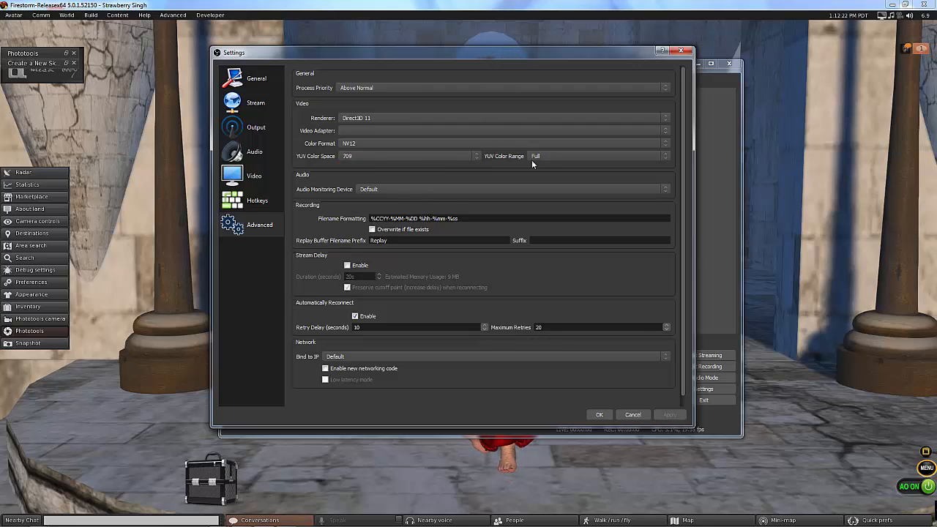
click(576, 158)
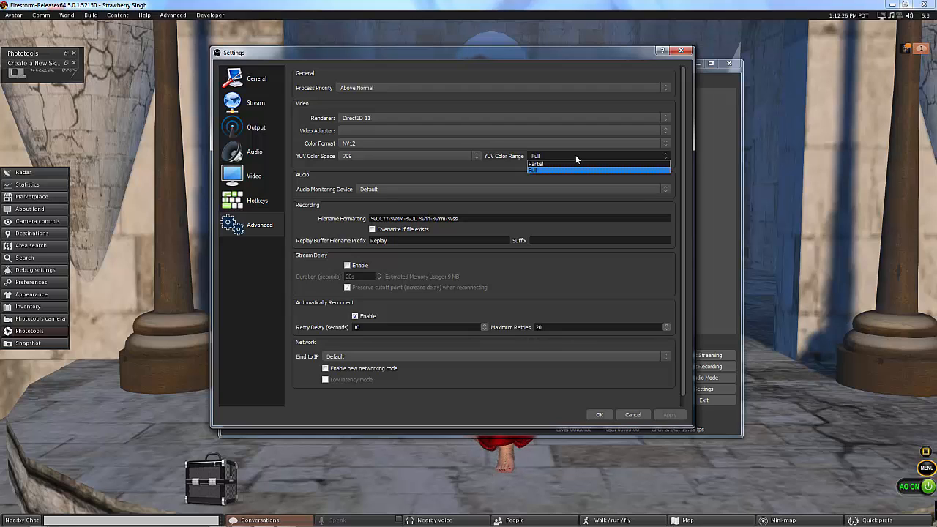
click(575, 156)
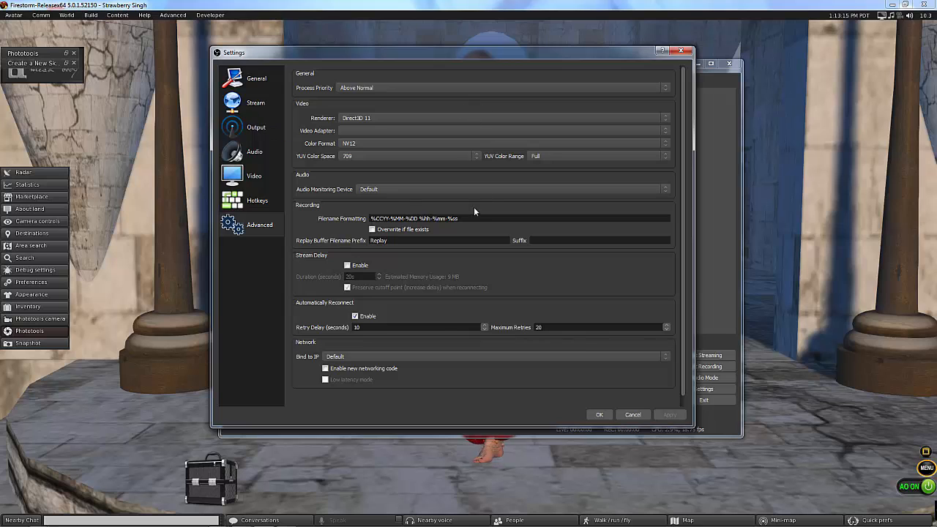
mouse_move(457, 217)
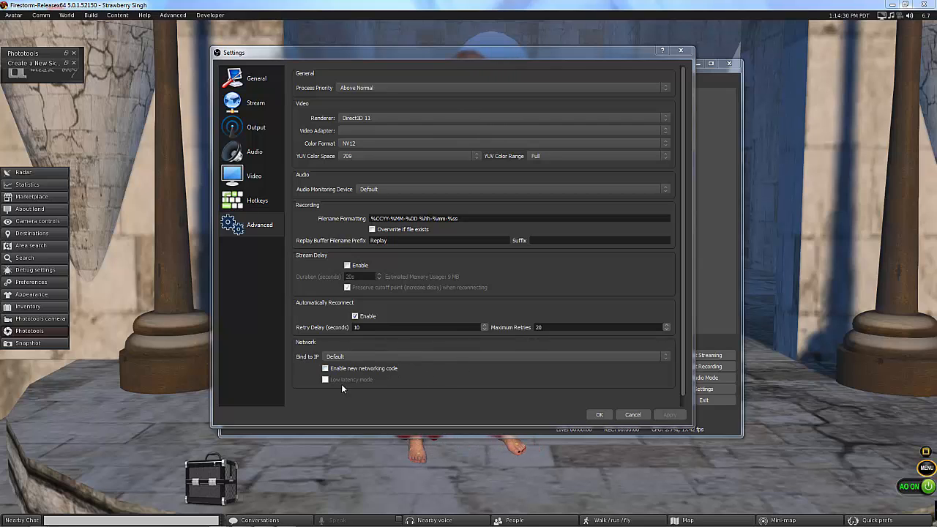
click(252, 79)
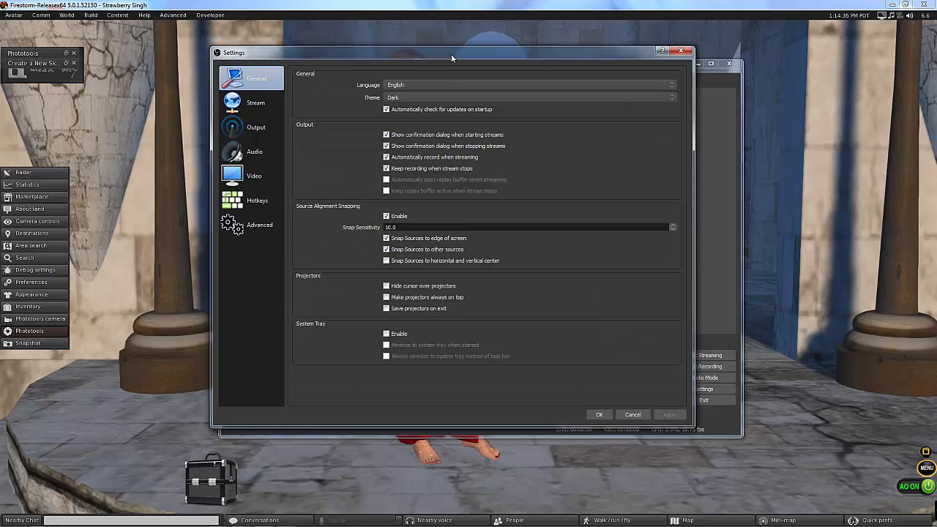
Accept and close the settings, and preview the Second Monitor, Browser, Game and Primary Monitor scenes
click(596, 414)
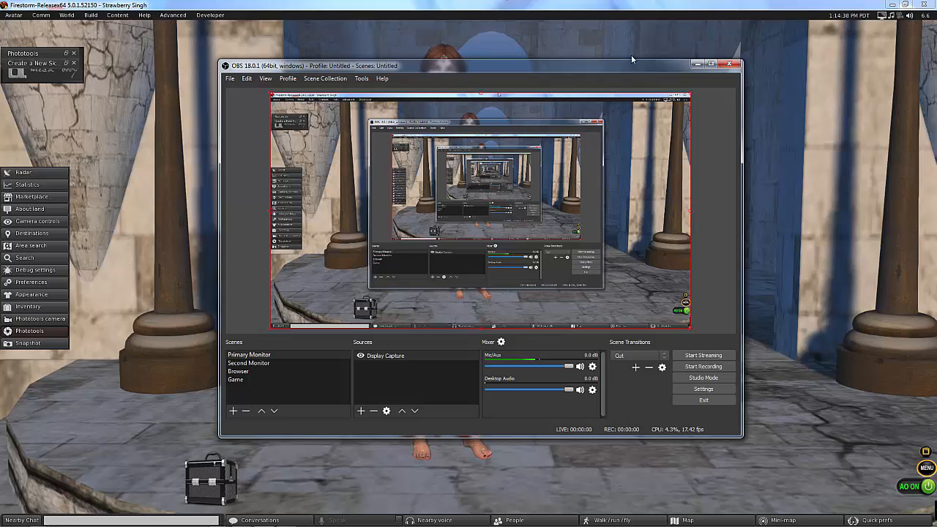
drag(560, 67, 532, 52)
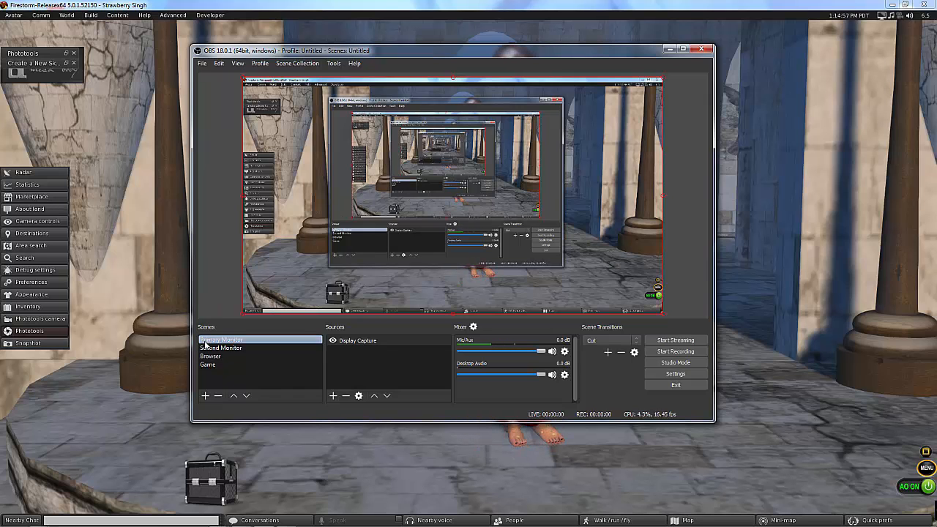
click(210, 347)
click(210, 357)
click(208, 365)
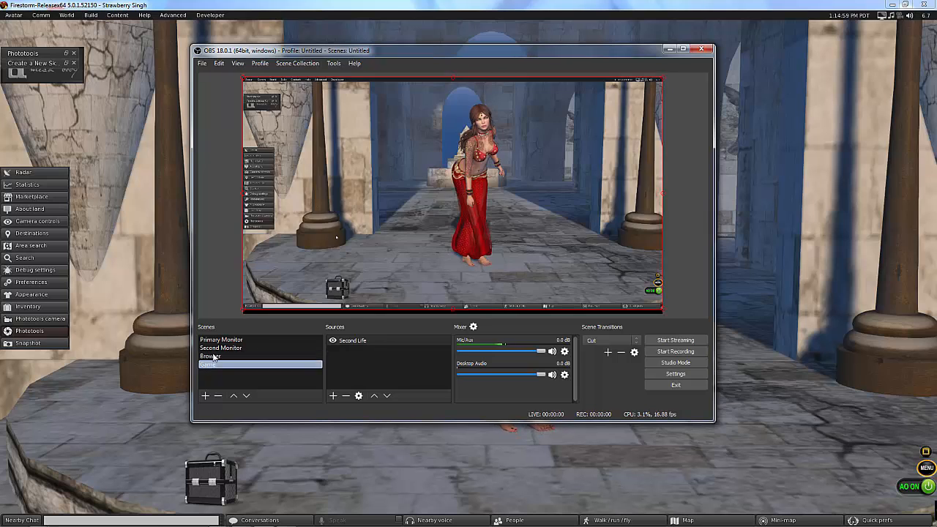
click(216, 341)
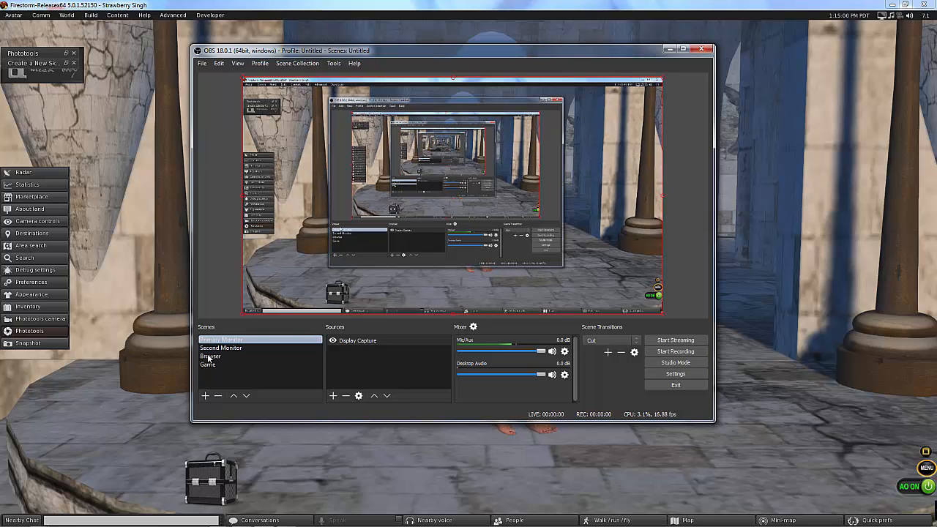
Add a scene named Scene 2 and give it the existing Second Life game capture as its source
click(205, 396)
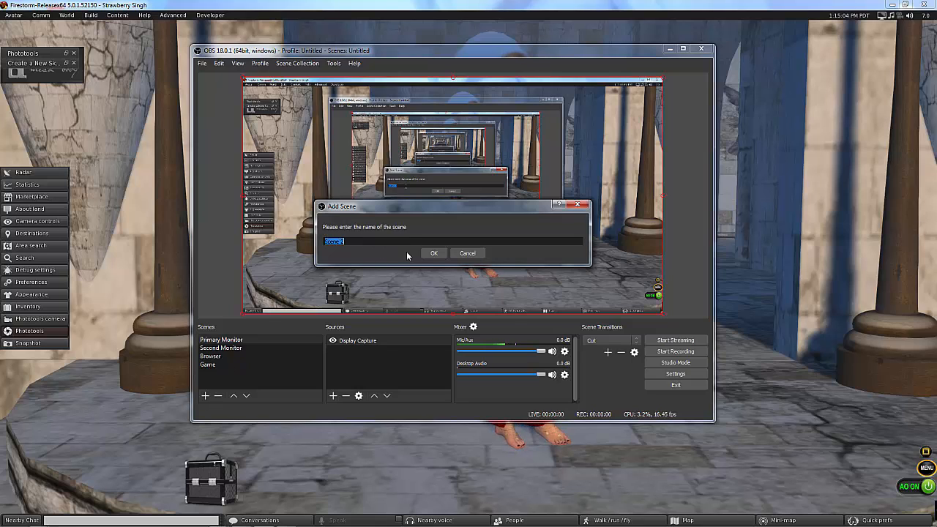
click(431, 250)
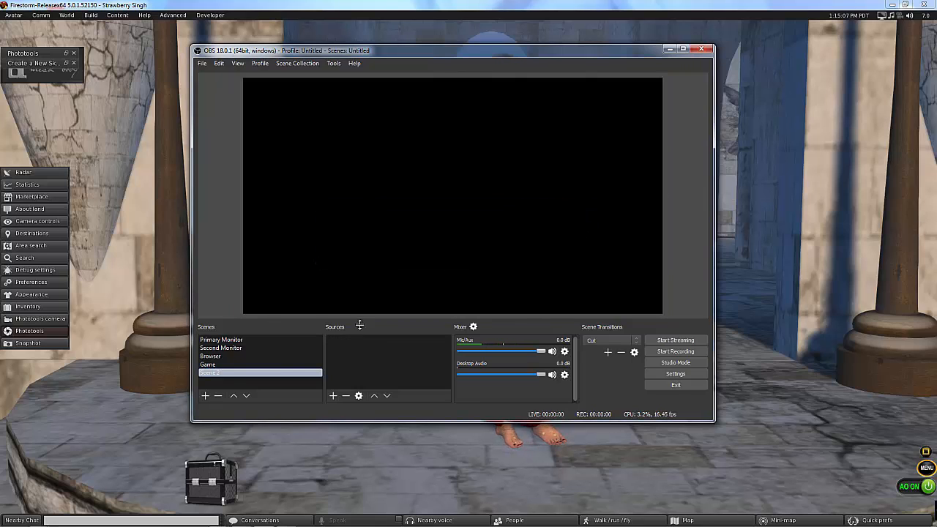
click(351, 362)
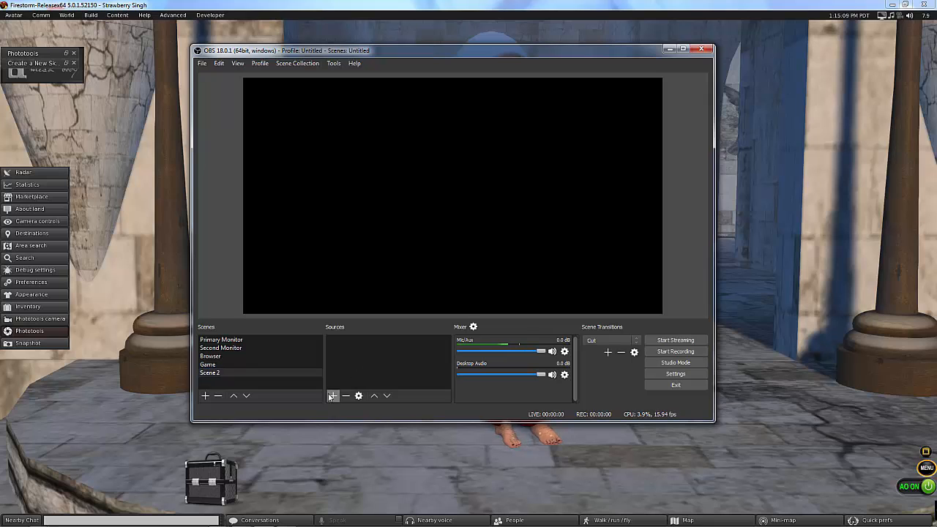
click(330, 396)
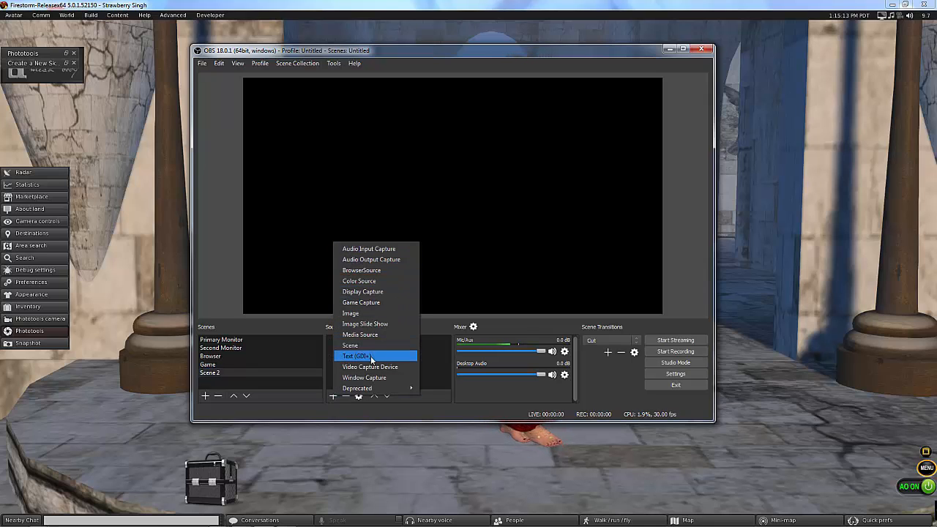
click(368, 303)
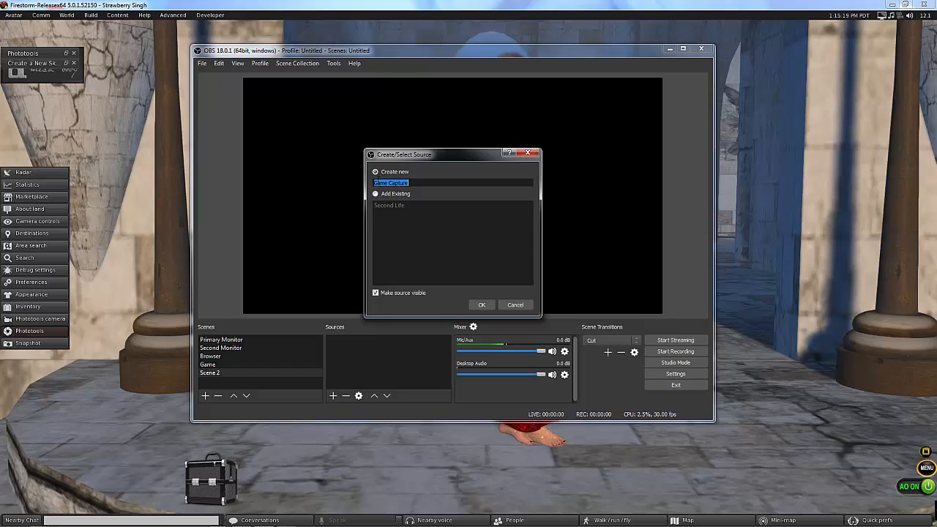
click(375, 194)
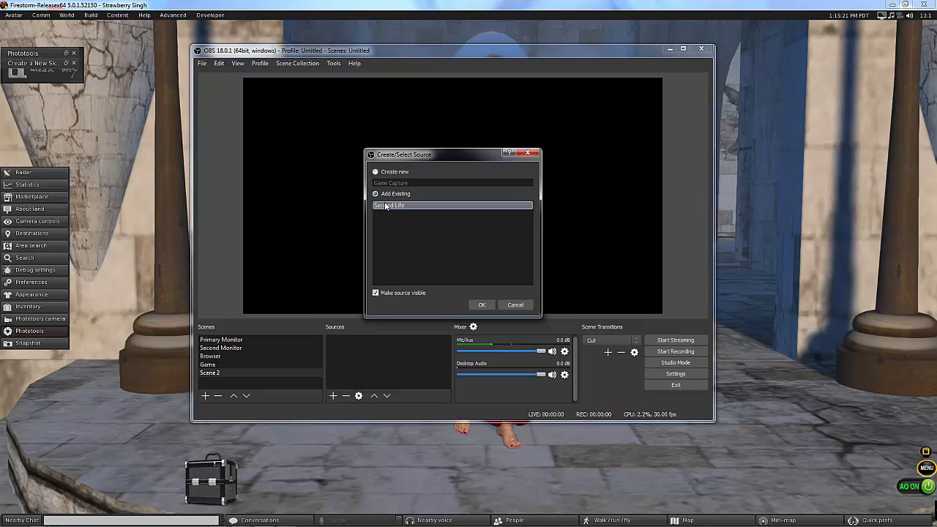
click(482, 305)
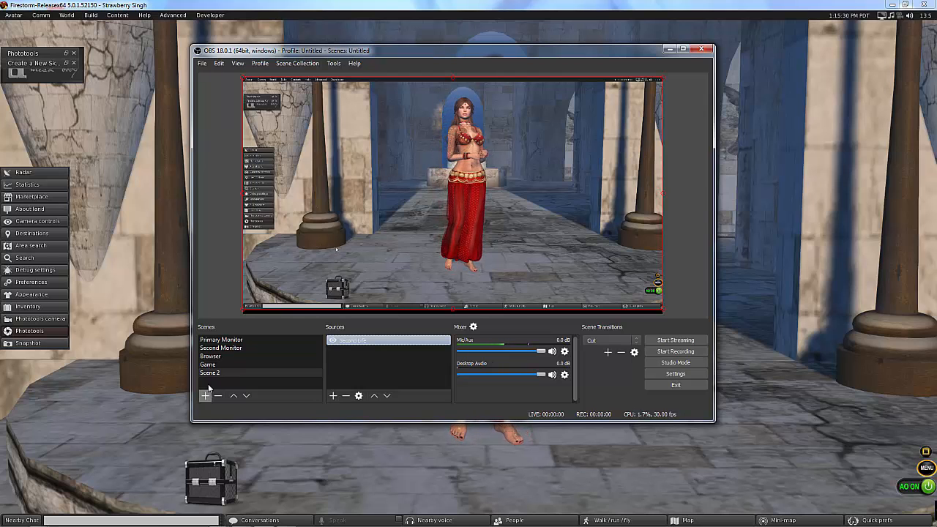
Show the Primary Monitor scene and minimize the Second Life viewer so the scene captures the desktop
click(225, 341)
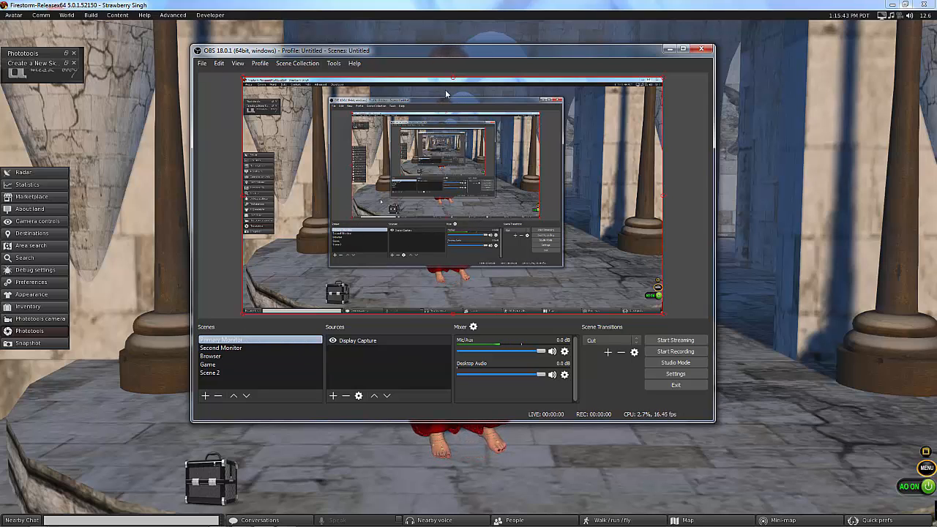
drag(470, 52, 544, 83)
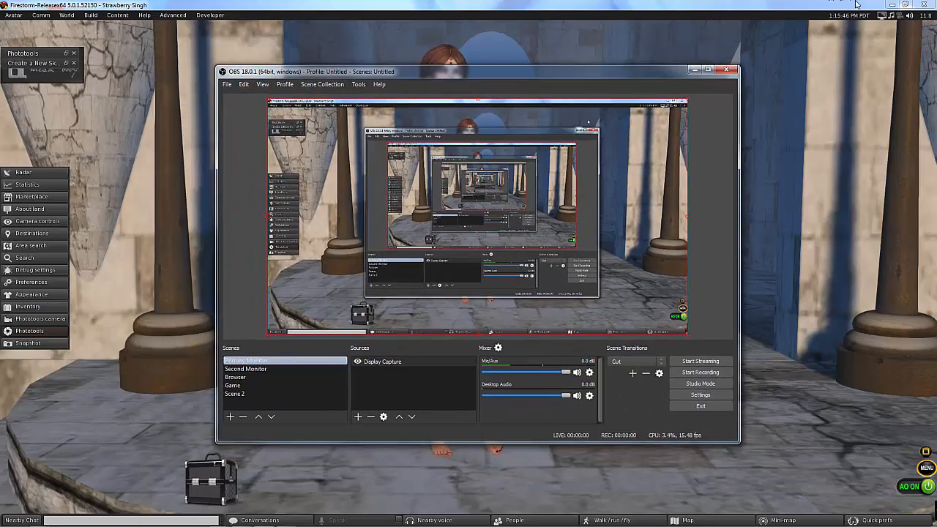
click(779, 8)
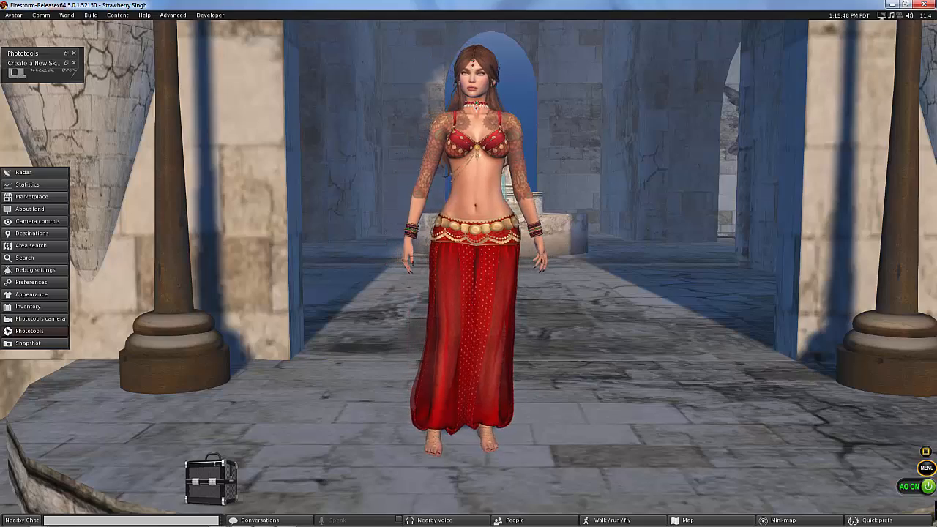
click(891, 5)
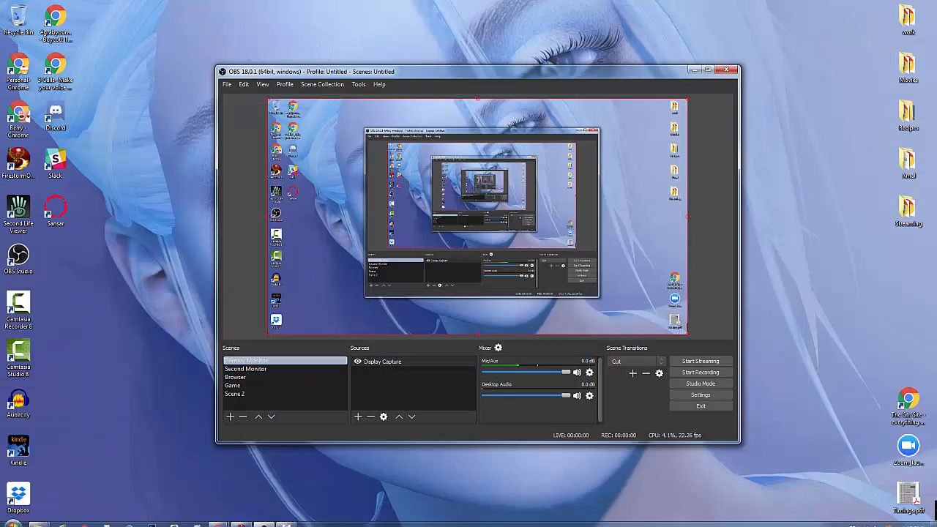
mouse_move(386, 73)
mouse_down()
mouse_move(289, 199)
mouse_move(423, 4)
mouse_move(407, 62)
mouse_move(374, 66)
mouse_up()
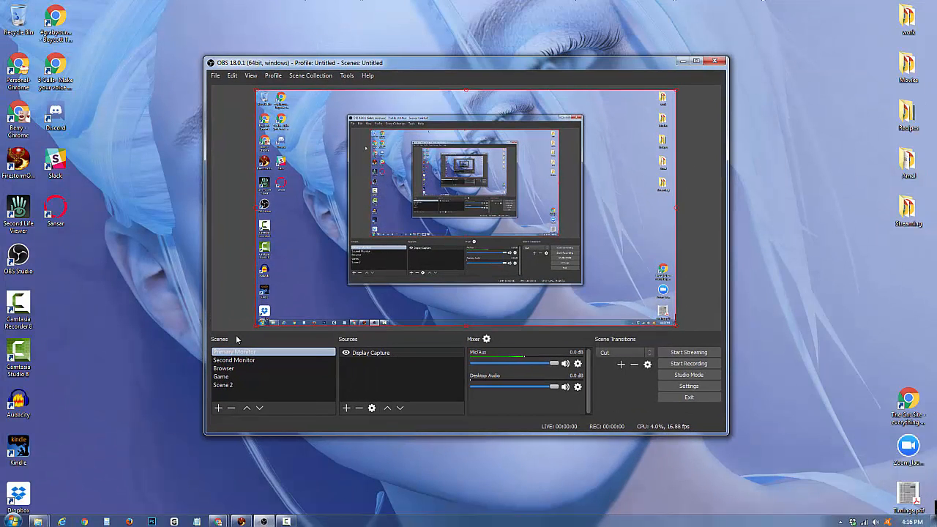
mouse_move(264, 521)
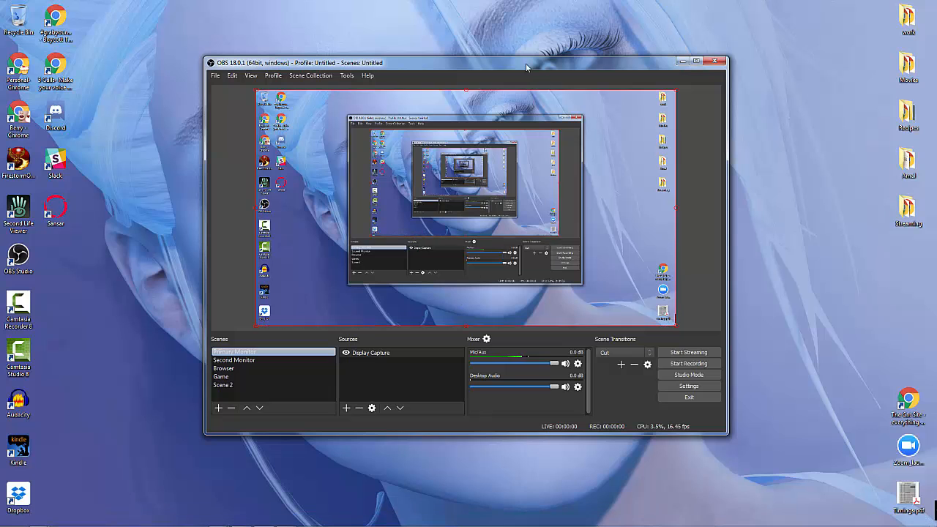
drag(498, 62, 478, 56)
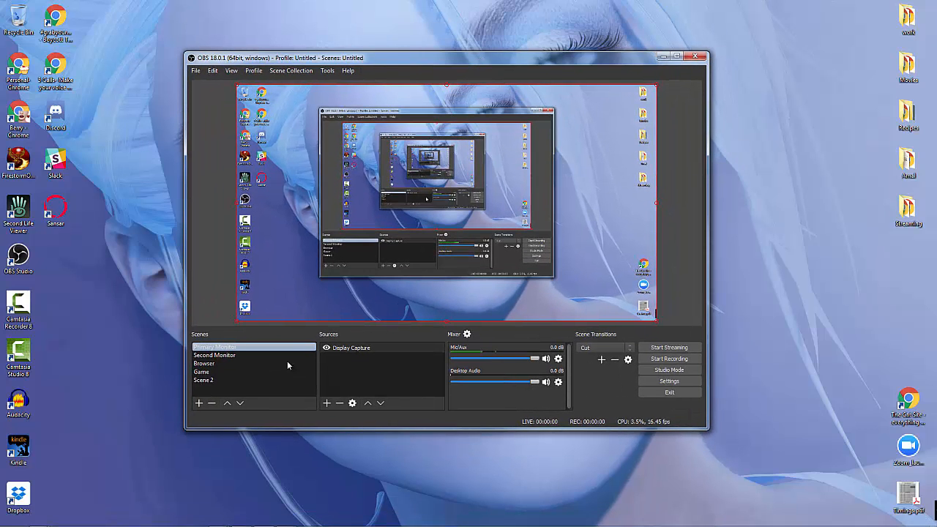
Preview the Second Monitor scene, and shrink the Browser scene's window capture to about a third of the canvas width
click(208, 356)
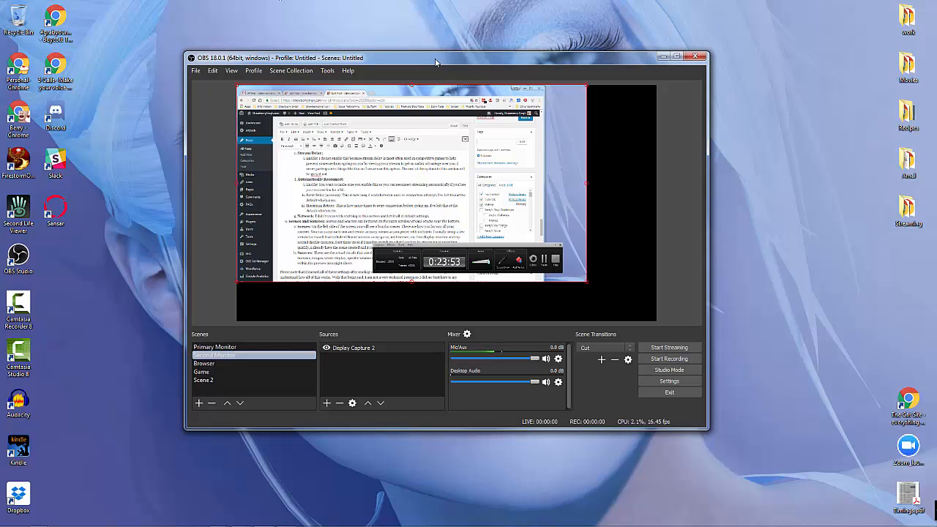
click(215, 365)
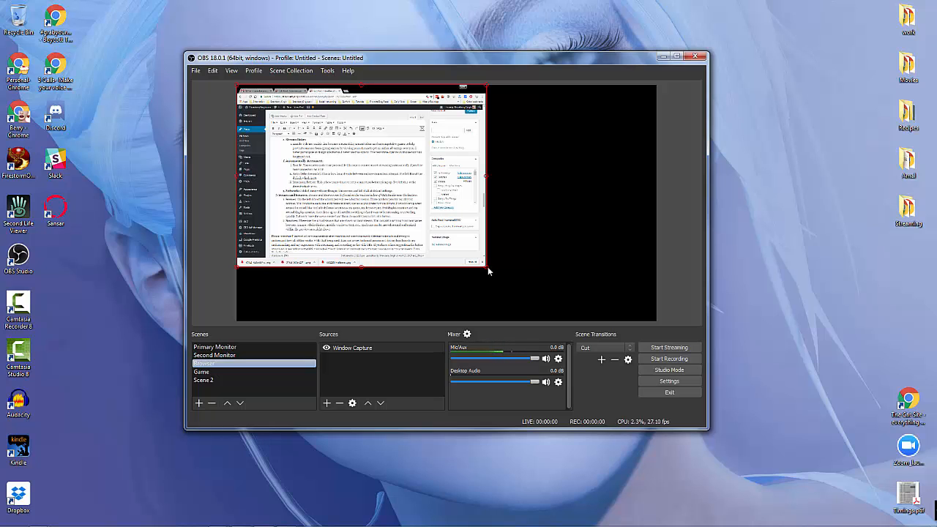
drag(486, 266, 349, 182)
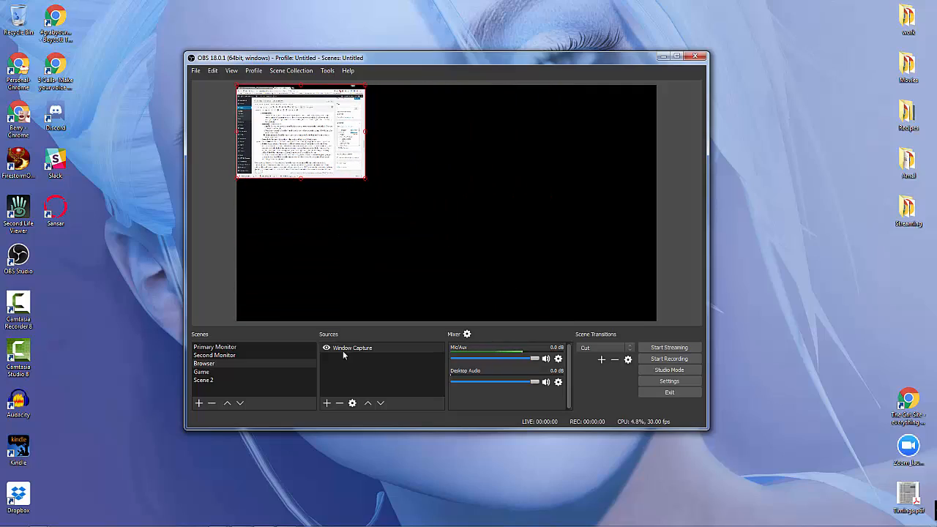
Look over the source types available for the Browser scene, and preview Scene 2 and the Game scene
click(327, 403)
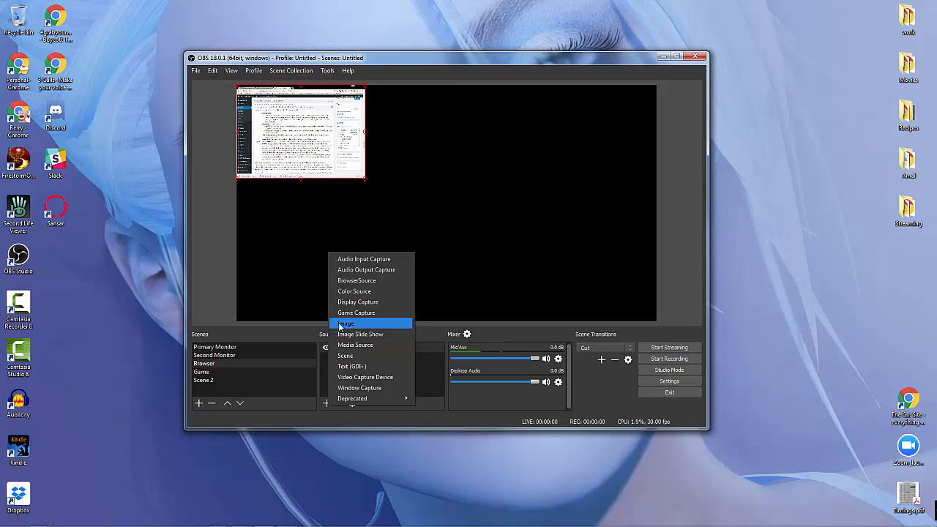
click(573, 153)
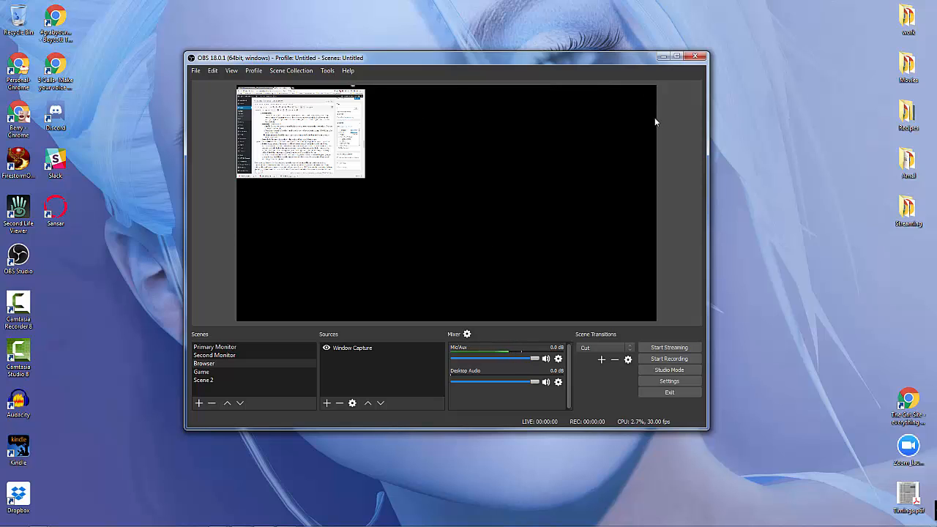
click(200, 381)
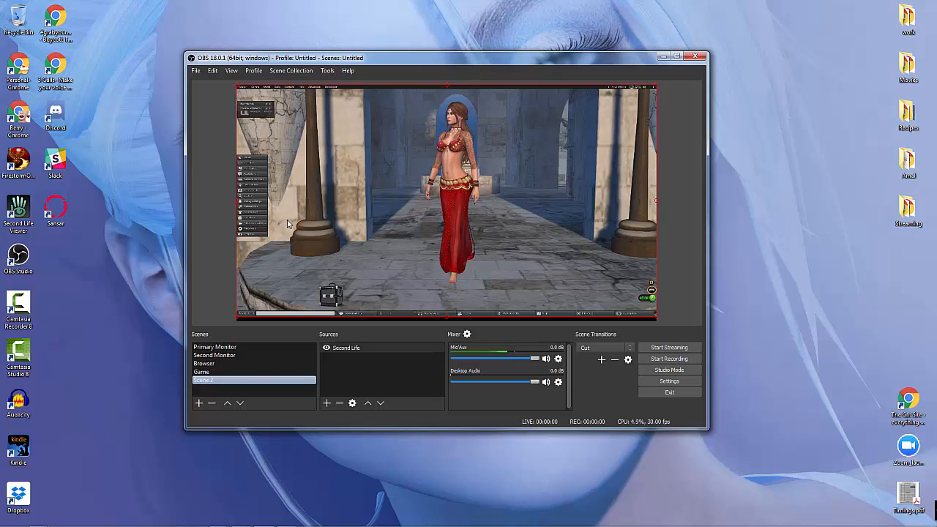
click(205, 372)
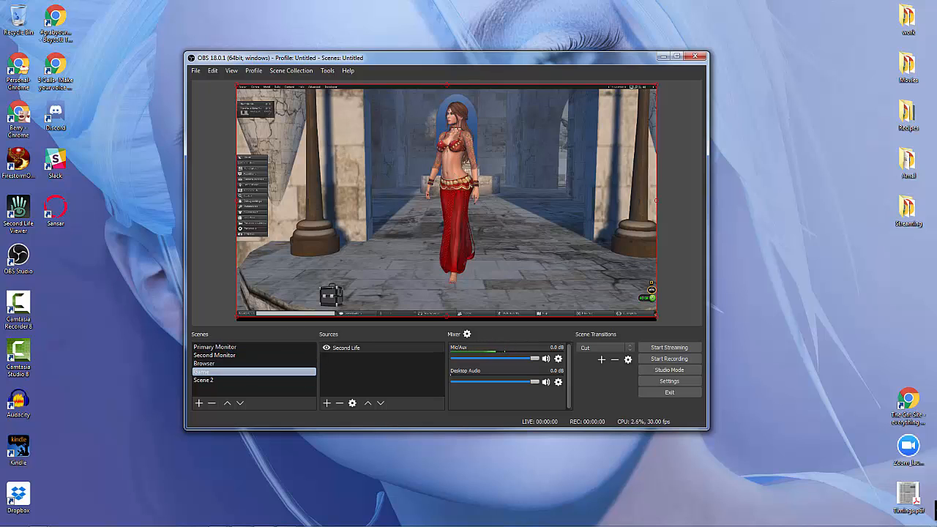
Restore the Second Life viewer behind OBS and switch back to the Primary Monitor scene
mouse_move(213, 523)
click(242, 521)
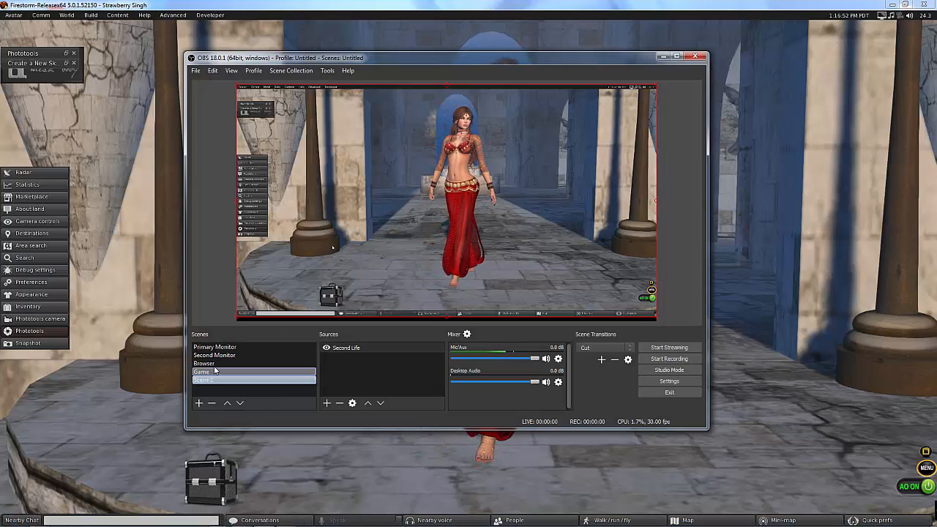
click(234, 347)
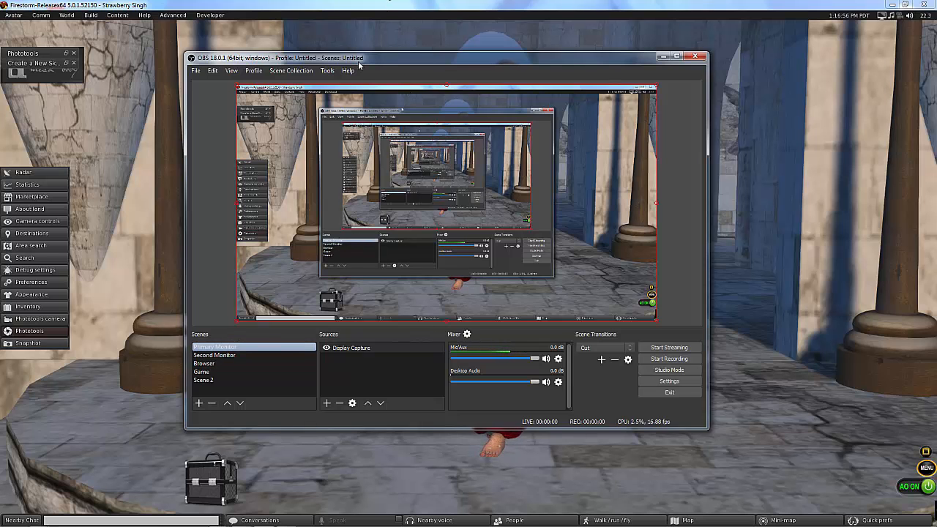
mouse_move(358, 64)
mouse_down()
mouse_move(374, 62)
mouse_move(355, 68)
mouse_up()
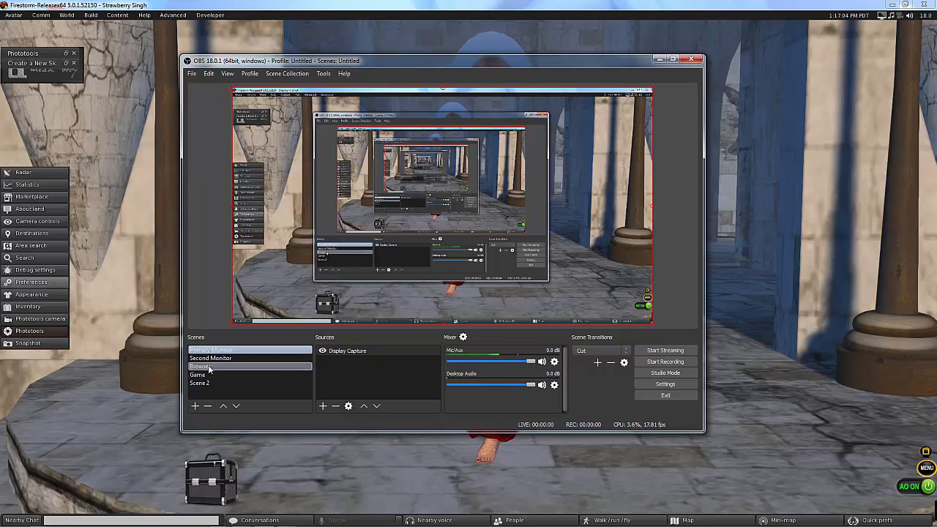
Compare the Second Monitor and Primary Monitor scenes and examine Display Capture among the source types
click(298, 359)
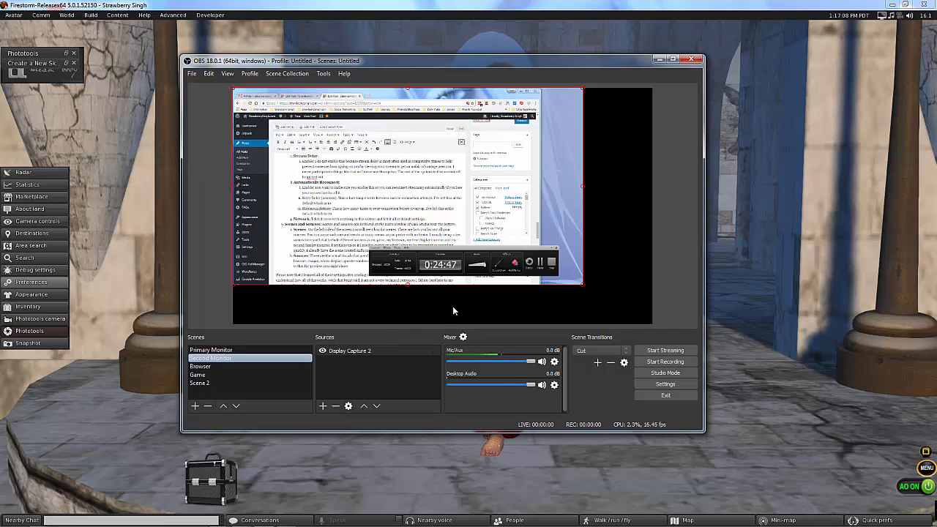
click(224, 351)
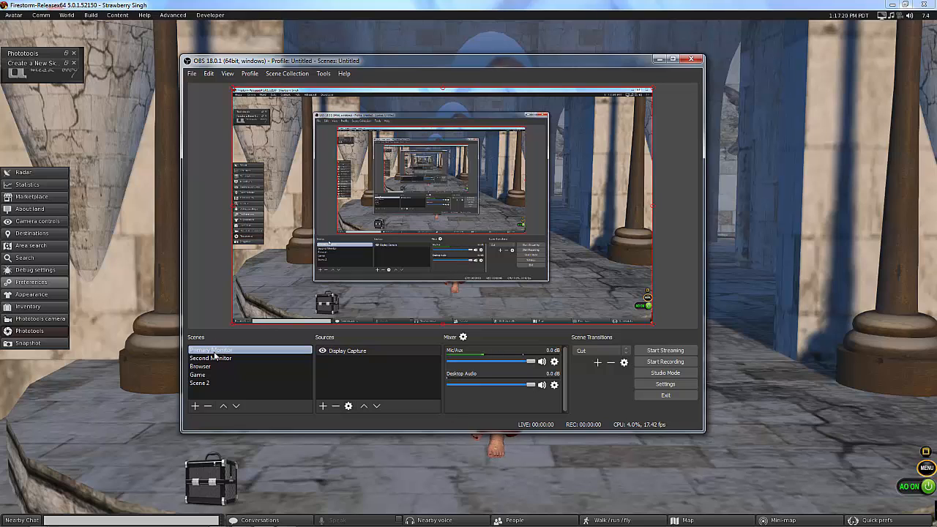
click(360, 352)
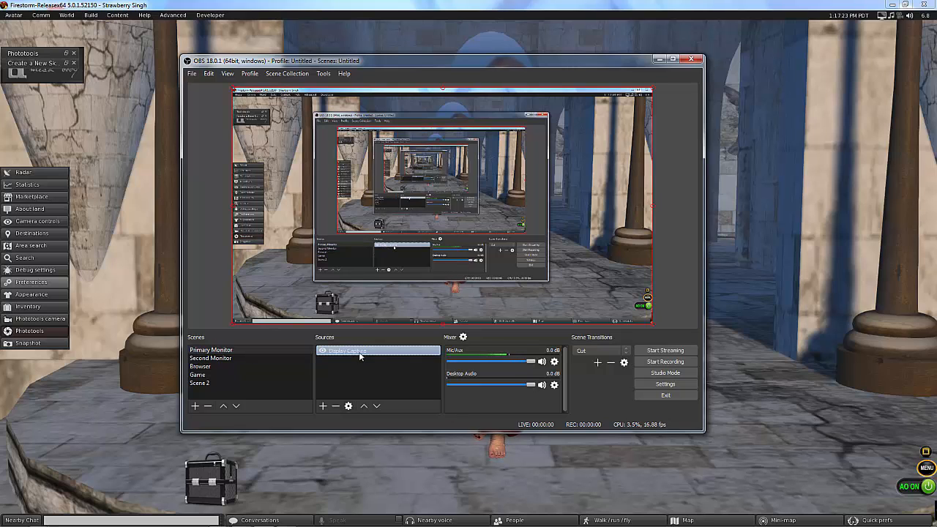
click(321, 407)
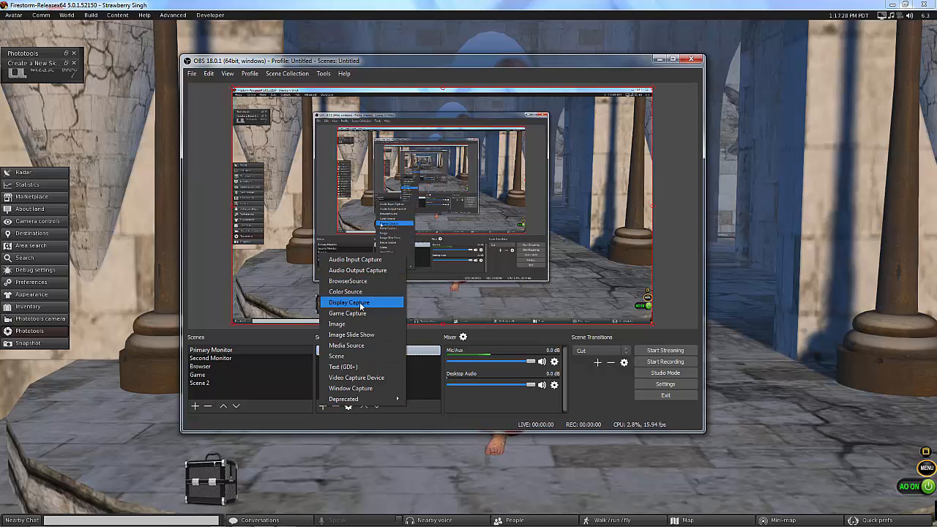
click(212, 359)
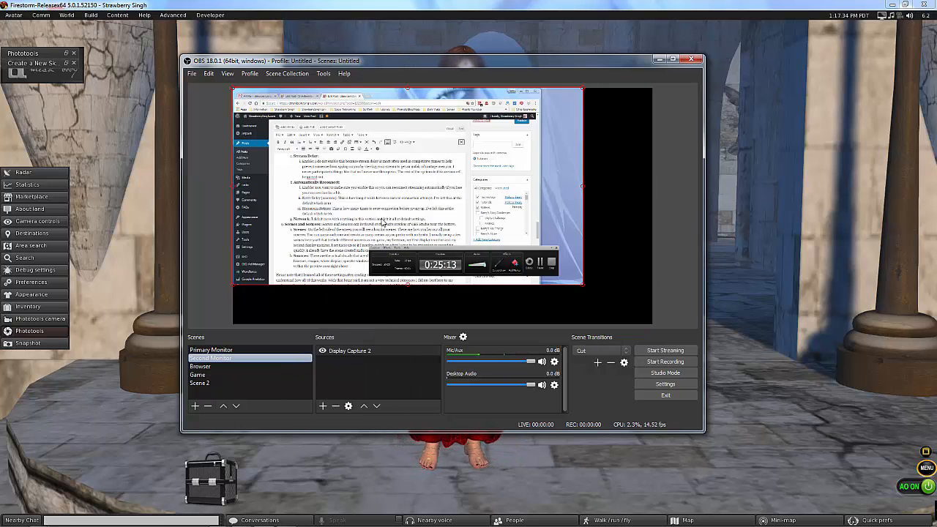
drag(470, 62, 468, 55)
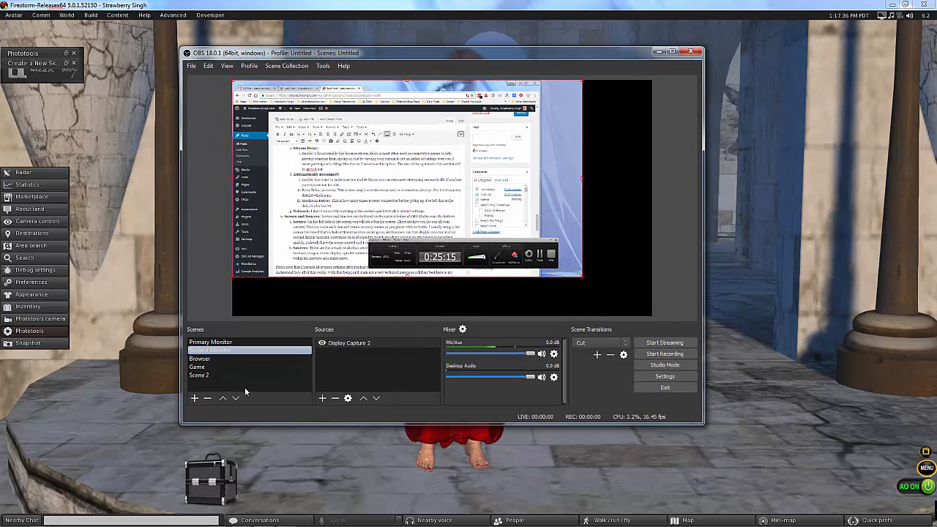
click(193, 343)
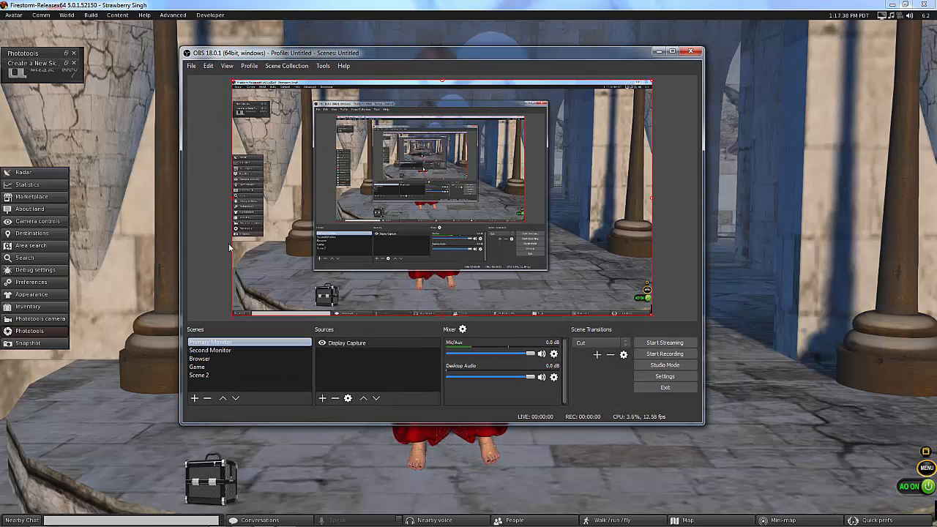
Turn on Studio Mode to examine its side-by-side scene views and transition controls, and turn it off again
drag(443, 53, 448, 56)
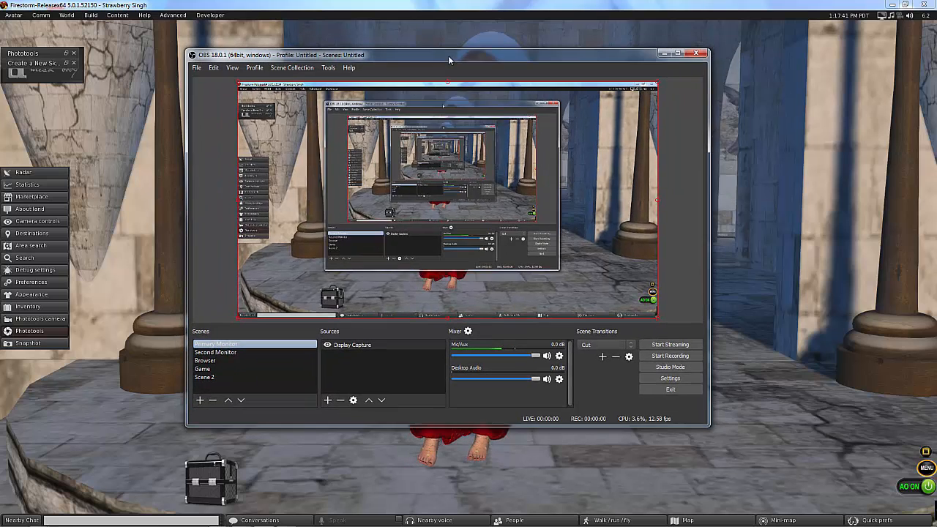
click(668, 366)
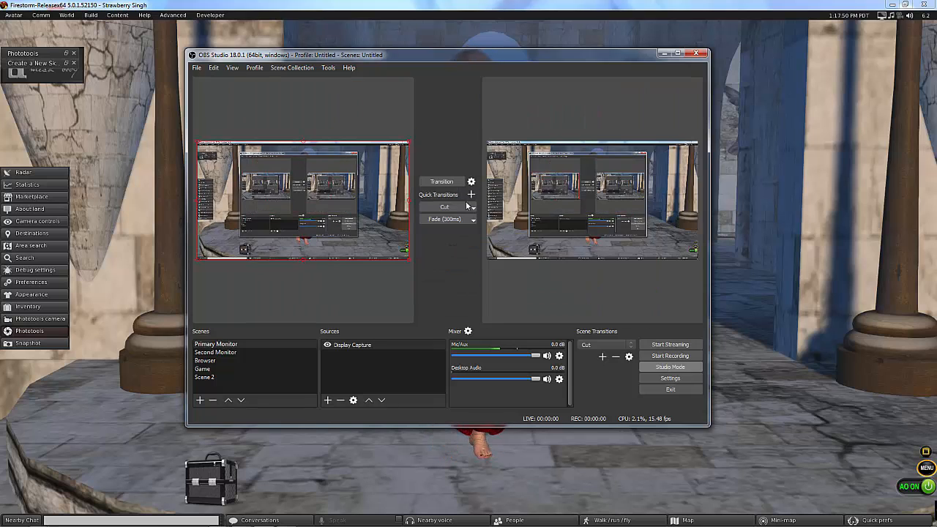
click(667, 368)
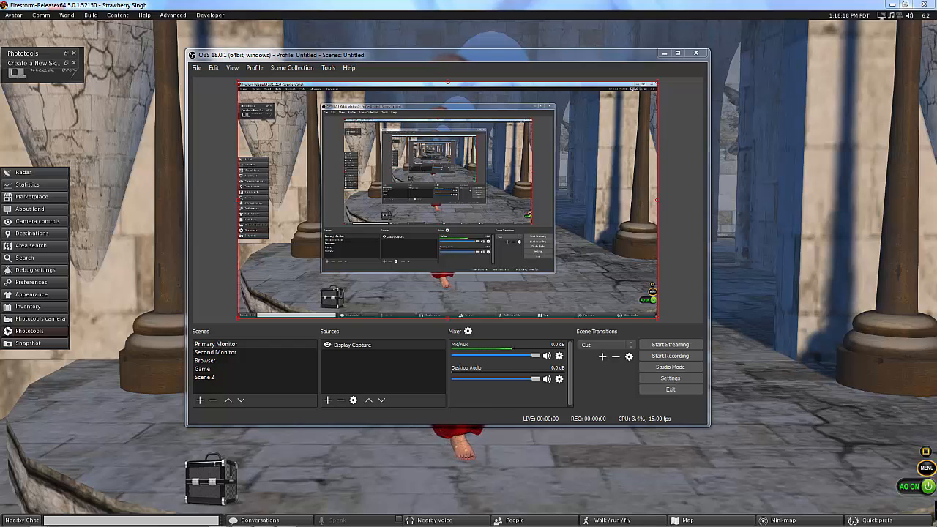
Switch to the YouTube Live Dashboard in Chrome, review its stream info, encoder setup and live streaming checklist, and minimize the browser
mouse_move(272, 521)
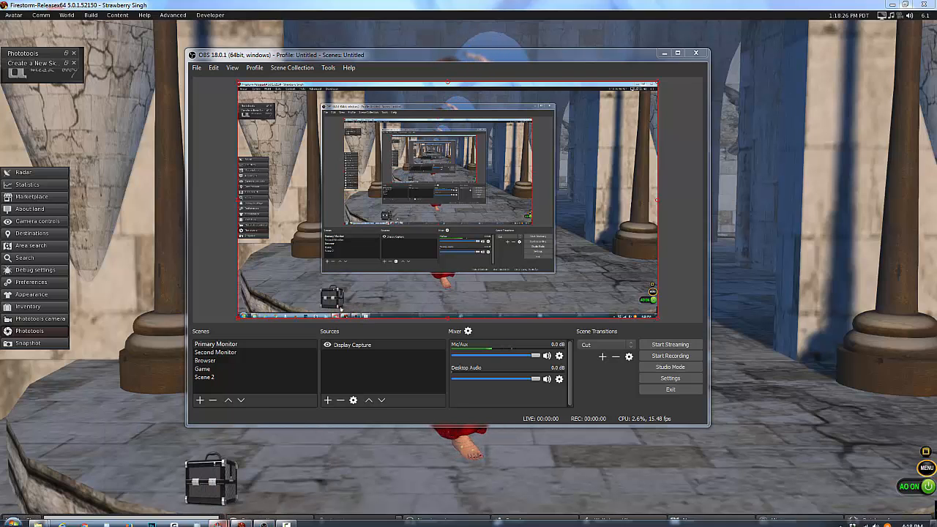
click(269, 487)
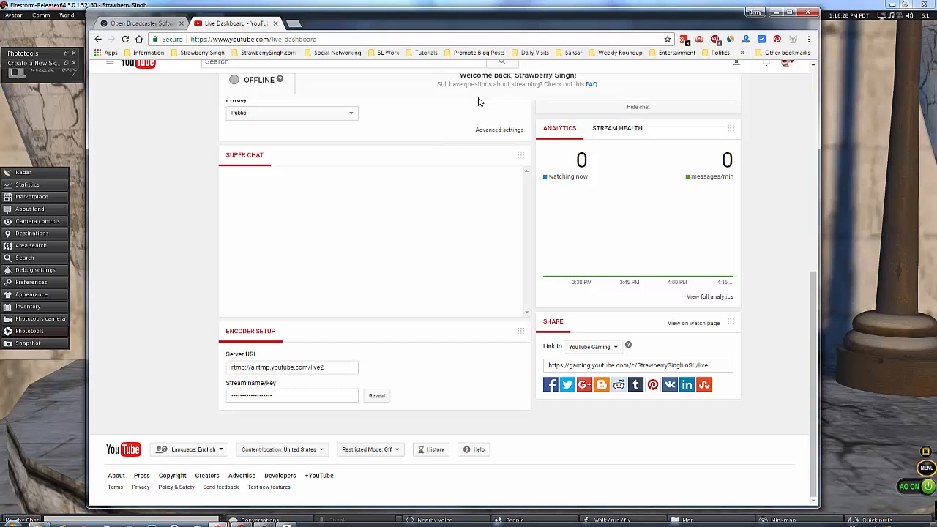
scroll(275, 225, up, 8)
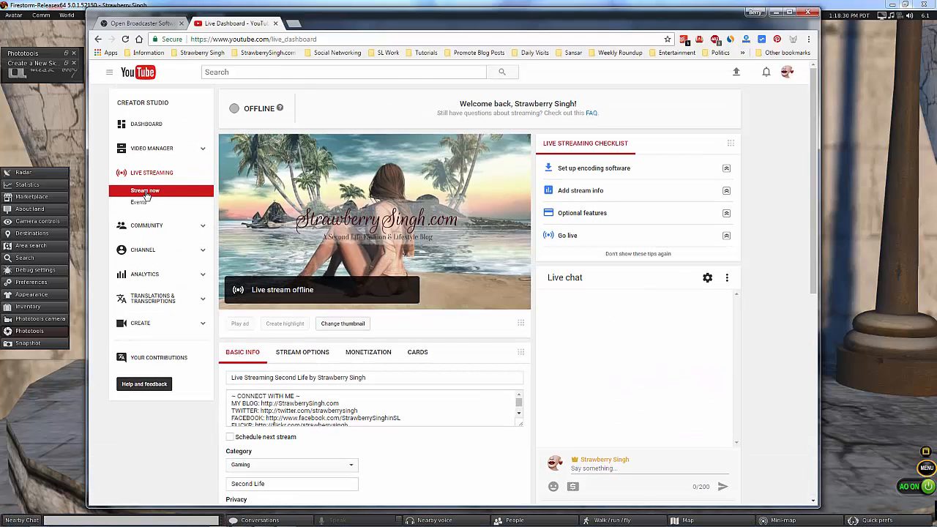
scroll(218, 285, down, 3)
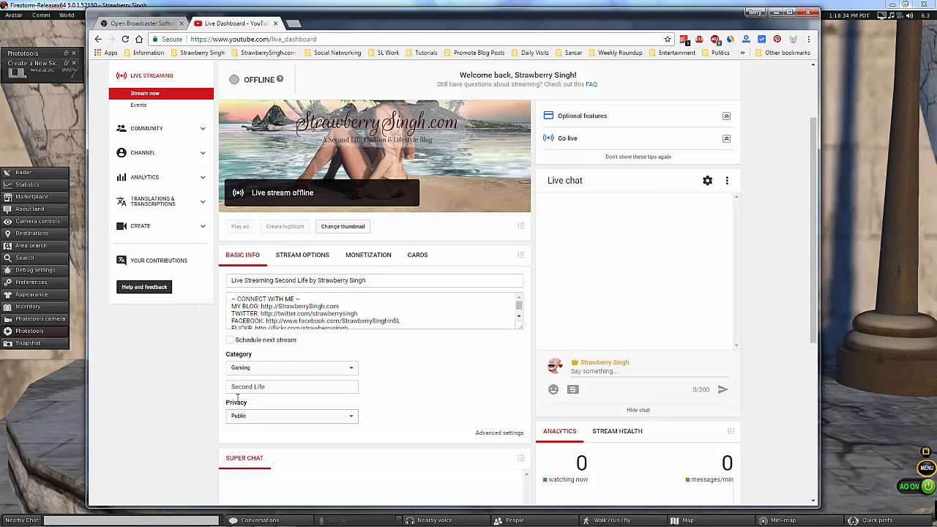
scroll(483, 342, down, 4)
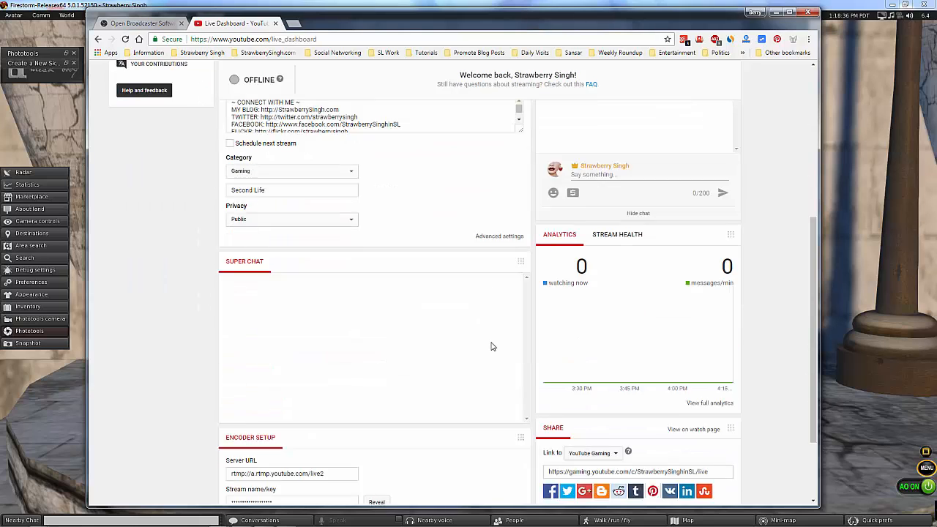
scroll(491, 347, up, 5)
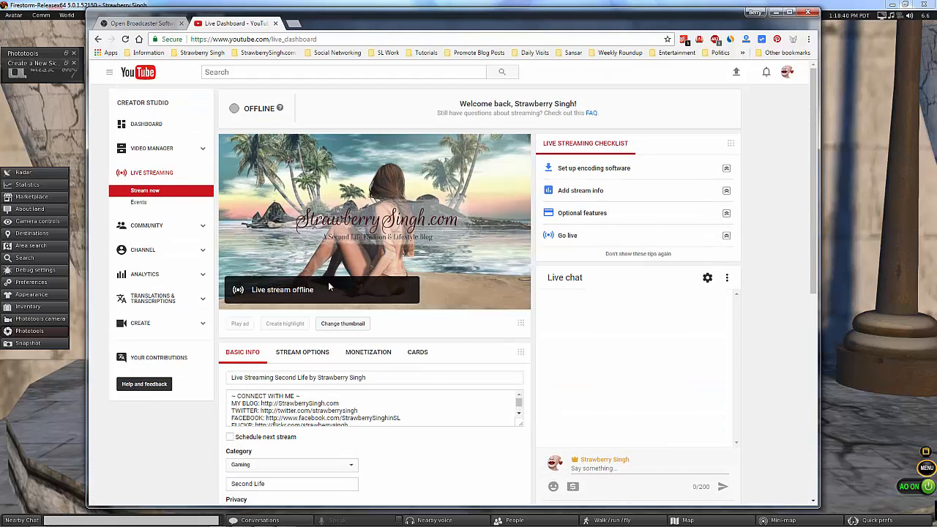
scroll(348, 415, down, 4)
scroll(471, 432, down, 8)
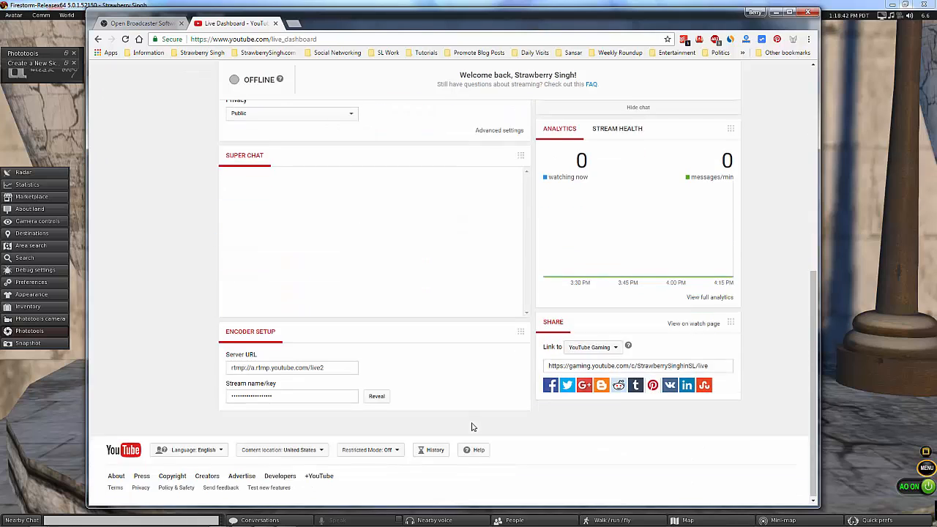
scroll(471, 427, up, 10)
scroll(476, 417, up, 1)
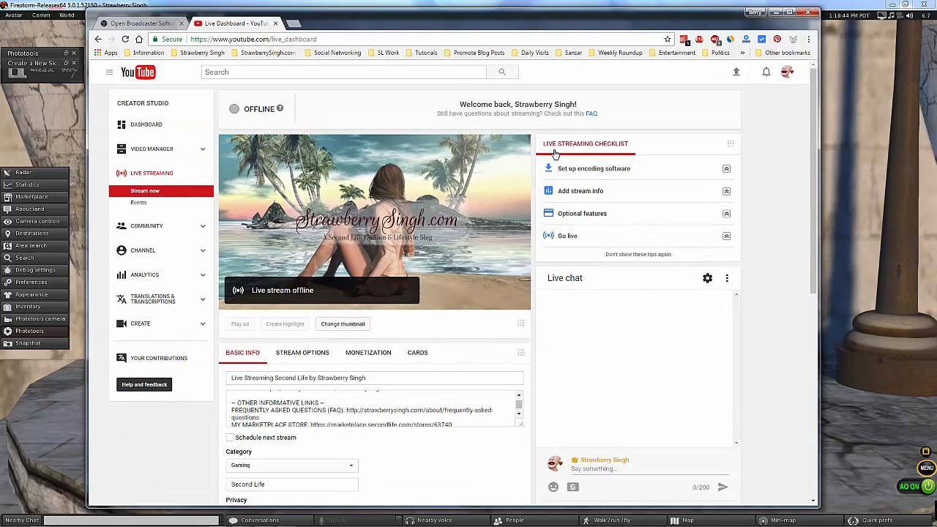
click(775, 13)
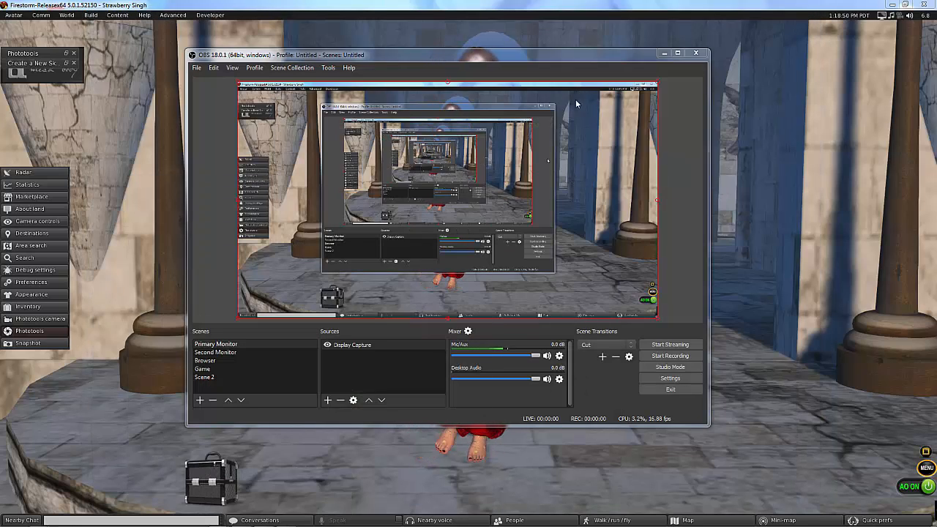
Minimize OBS and reframe the Second Life camera so the full avatar stands between the two columns
drag(475, 56, 447, 73)
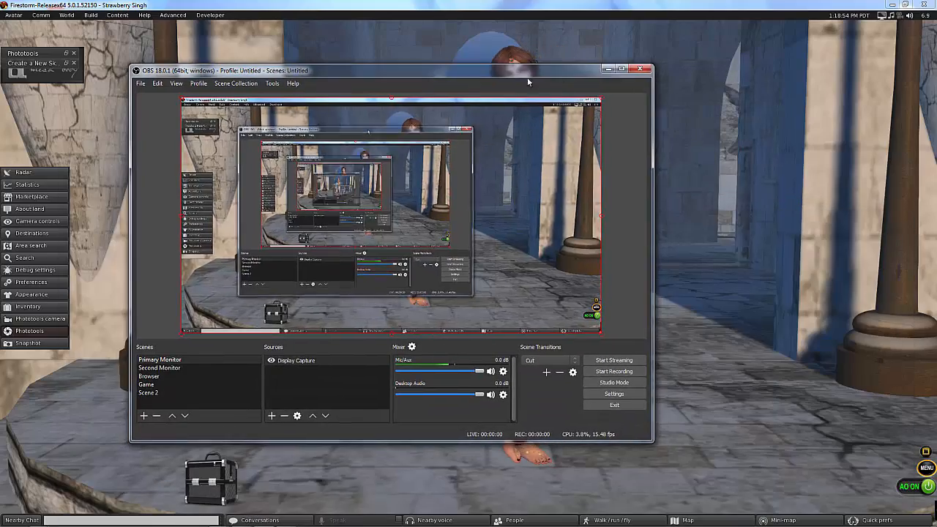
click(608, 69)
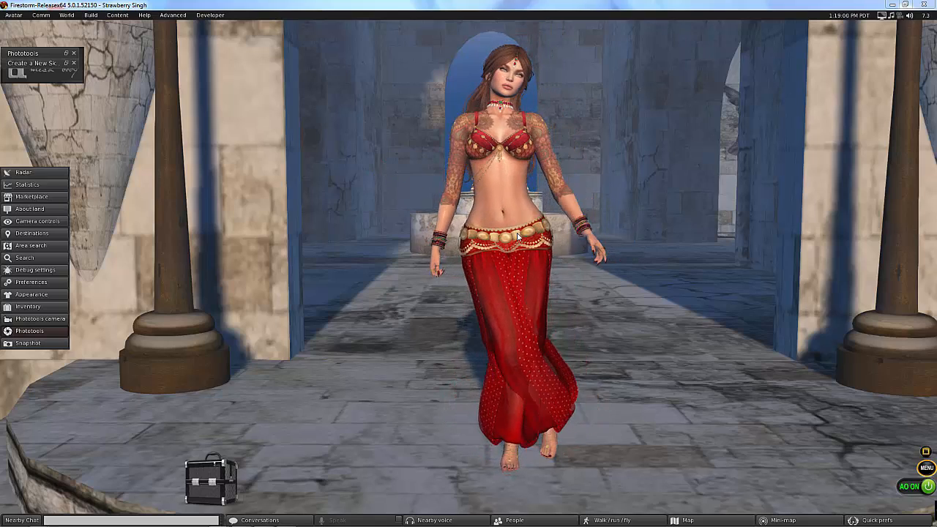
alt+click(500, 220)
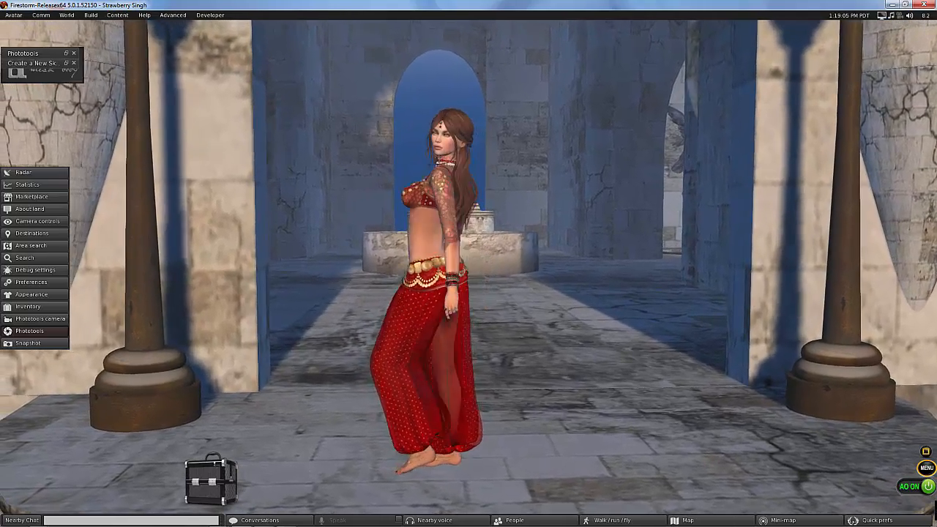
drag(499, 220, 535, 344)
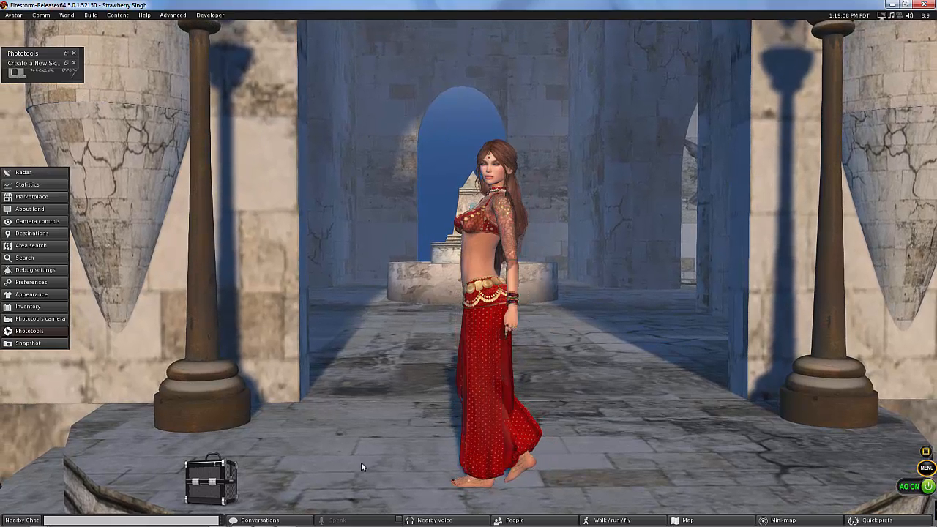